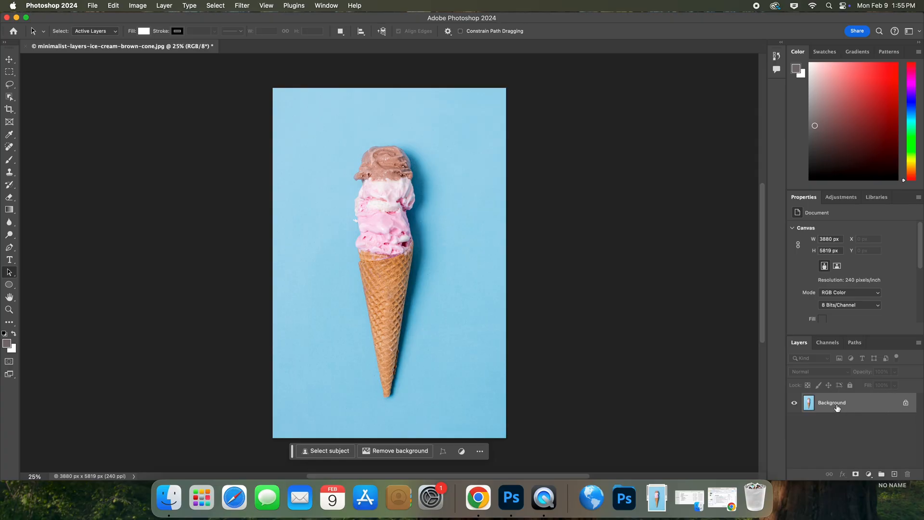
- Unlock the Background layer and lower its opacity to 74%
left_click(905, 402)
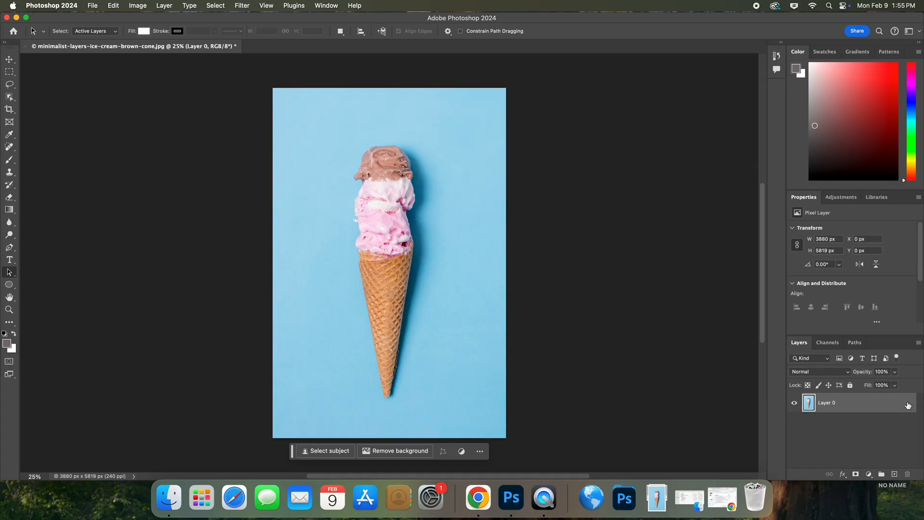
left_click(894, 373)
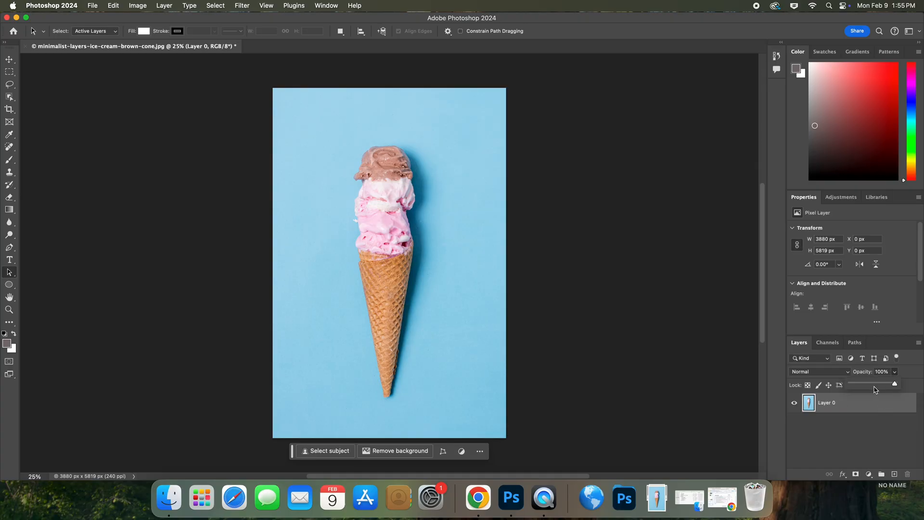
left_click_drag(894, 384, 877, 407)
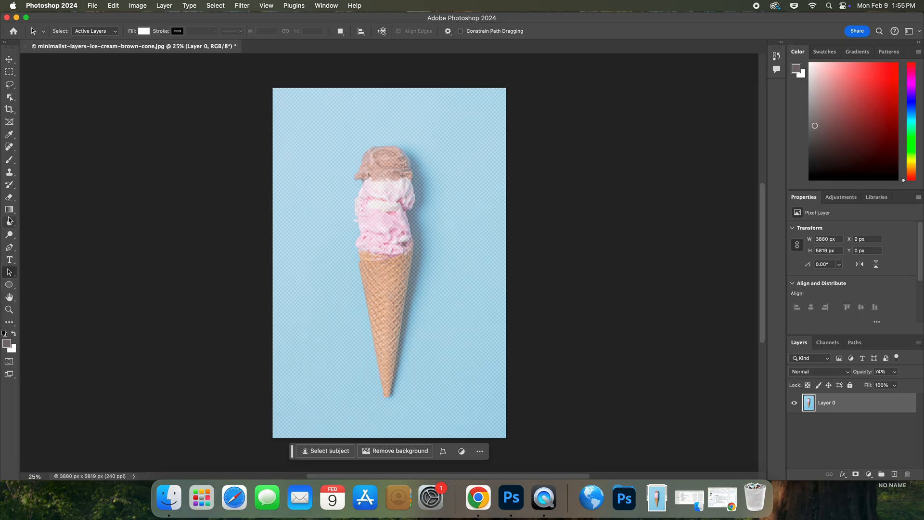
- Draw a triangle over the cone with the Triangle tool and resize it to about 987 × 2244 px
left_click(9, 284)
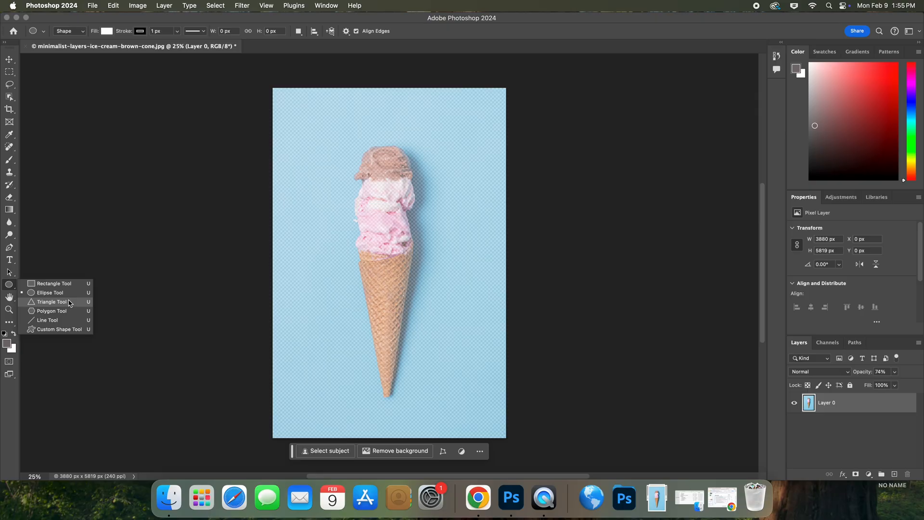
left_click(52, 302)
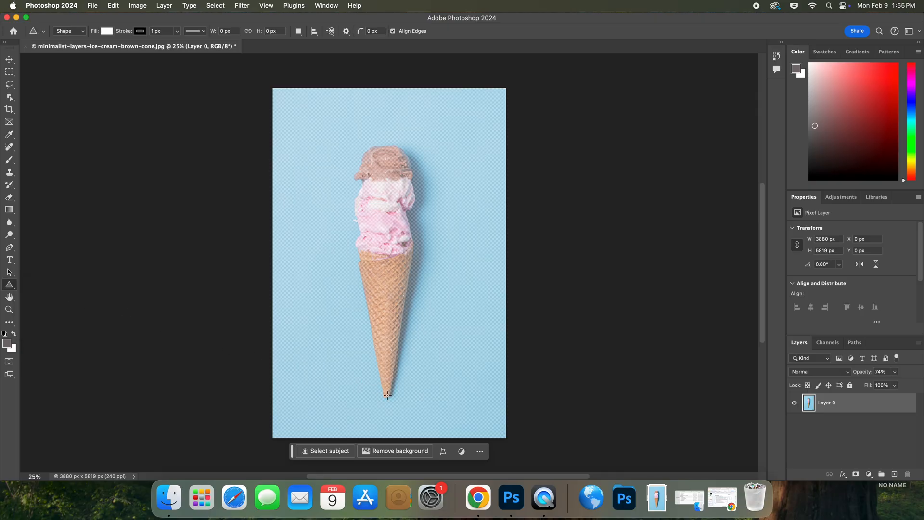
left_click_drag(387, 394, 336, 267)
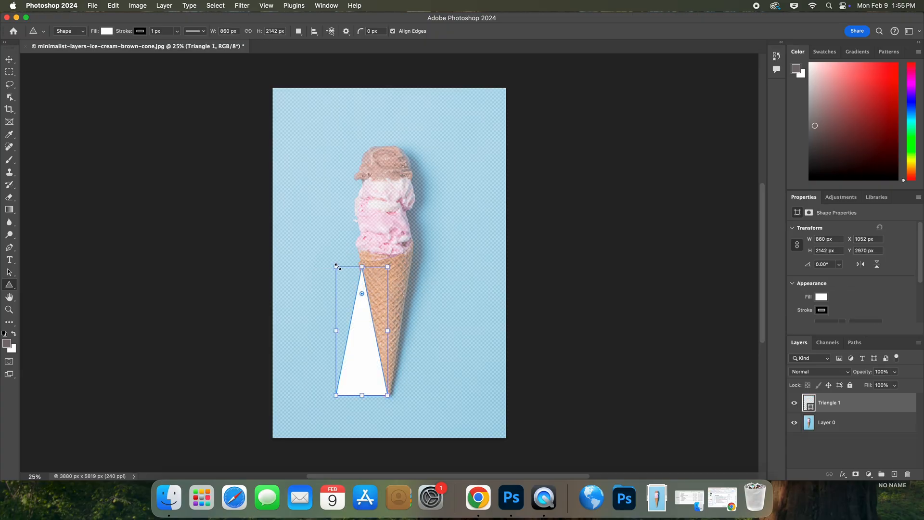
key("super+z")
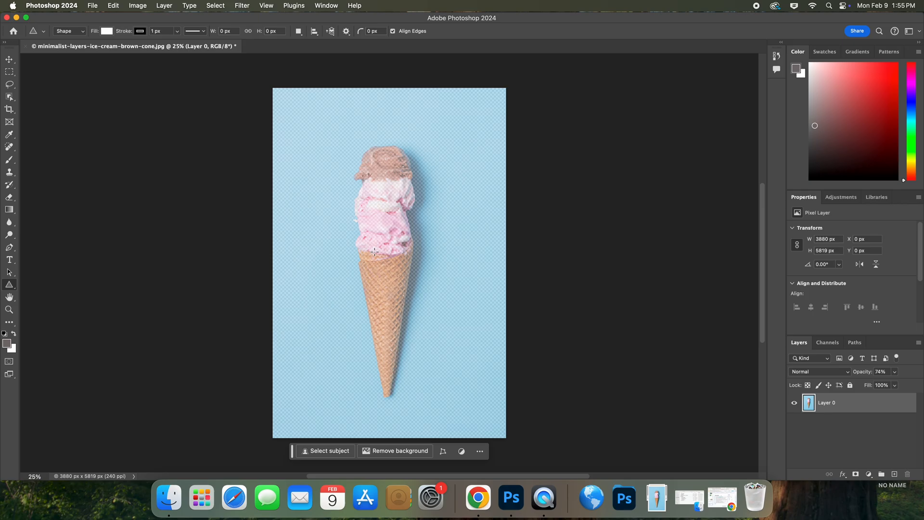
left_click_drag(359, 253, 377, 282)
key("super+z")
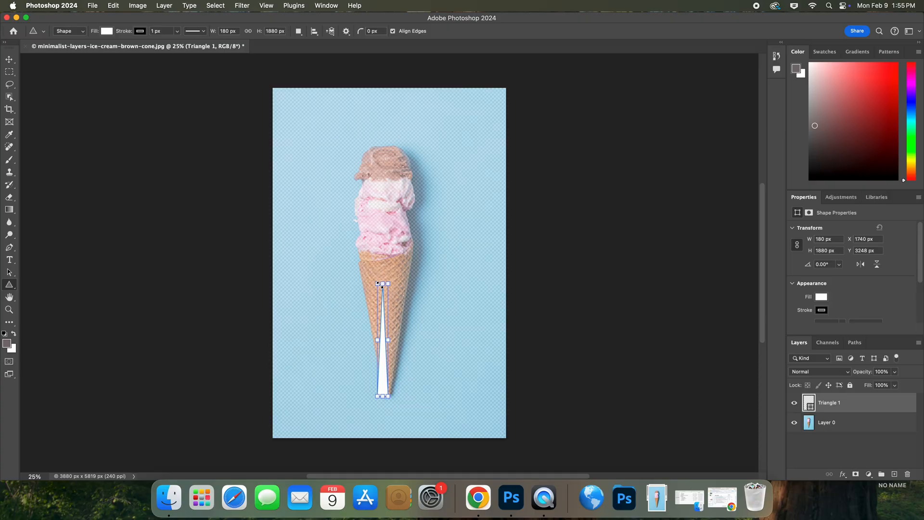
left_click_drag(382, 284, 383, 256)
left_click_drag(389, 395, 437, 391)
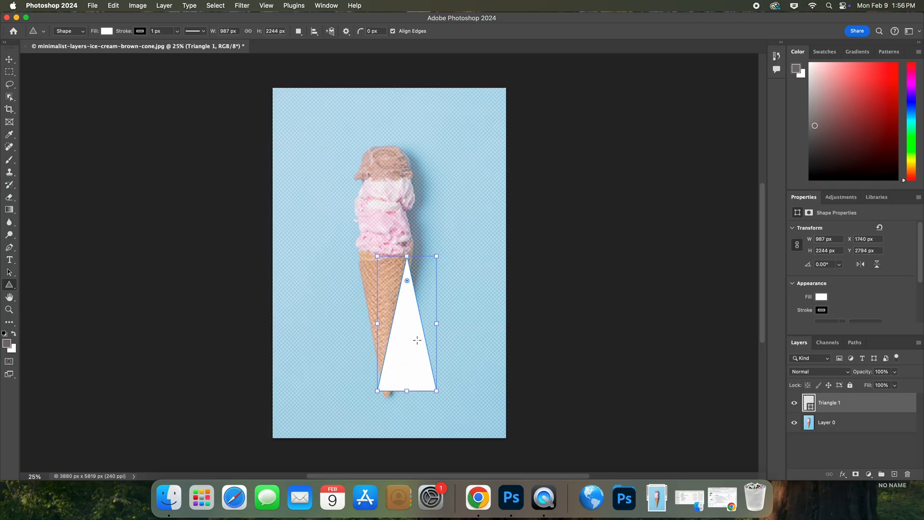
- Rotate the triangle by about -179.58° so it points down, move it over the cone, and scale it to about 107.67%
left_click(9, 59)
left_click(320, 270)
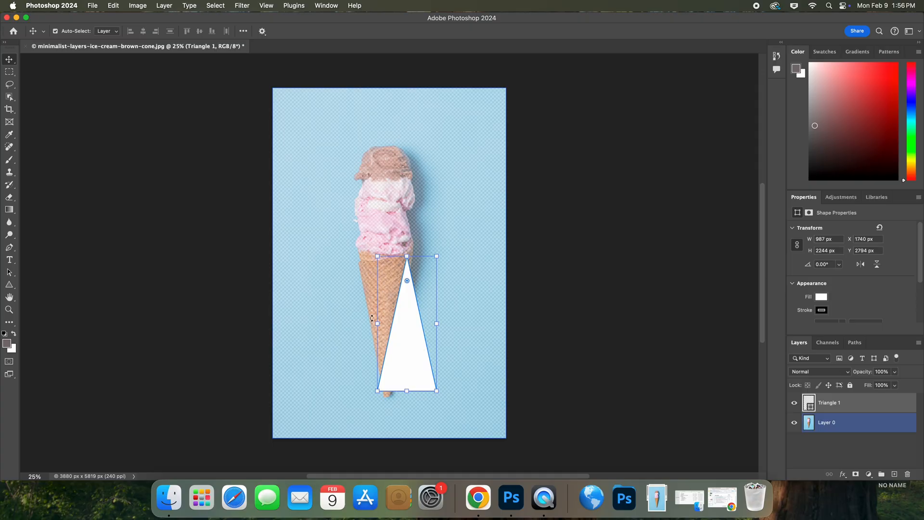
left_click_drag(372, 318, 463, 333)
left_click_drag(416, 314, 395, 316)
left_click_drag(384, 394, 385, 399)
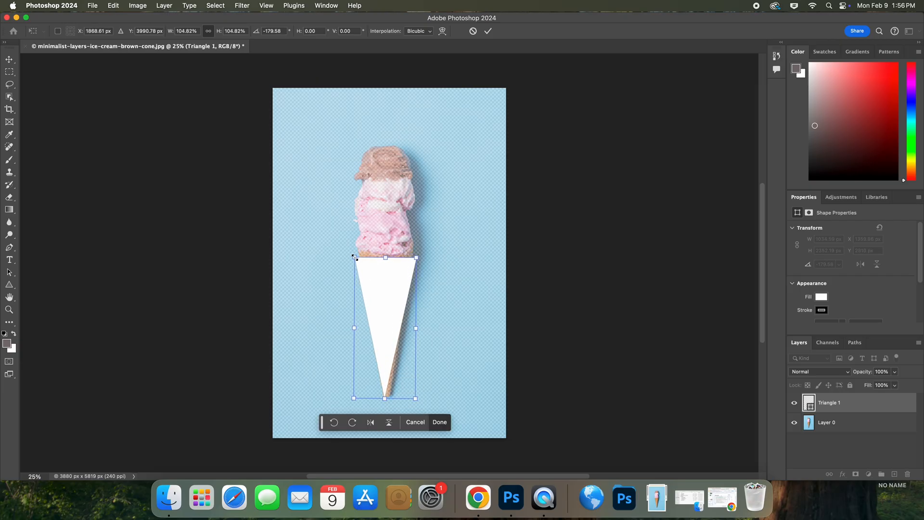
left_click_drag(355, 256, 353, 253)
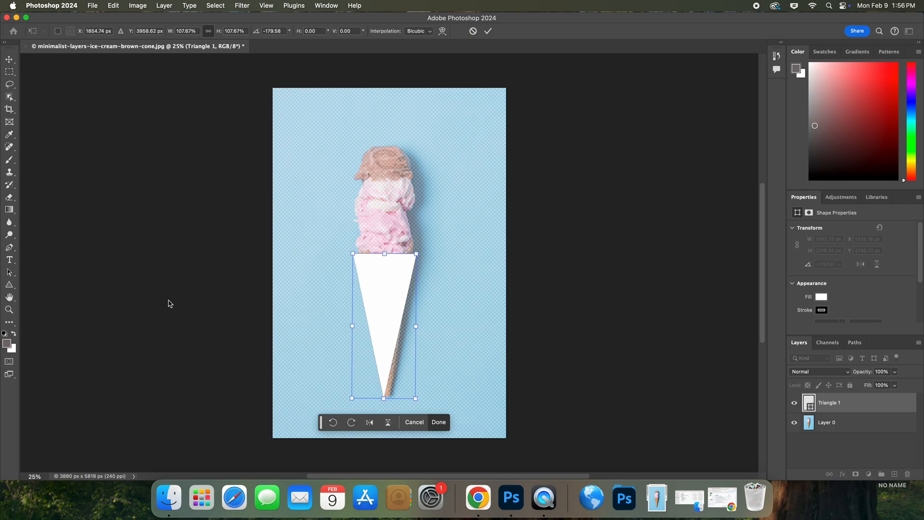
- Apply the transform and resize the triangle to about 843 × 2422 px to fit the cone using the Path Selection tool
left_click(9, 273)
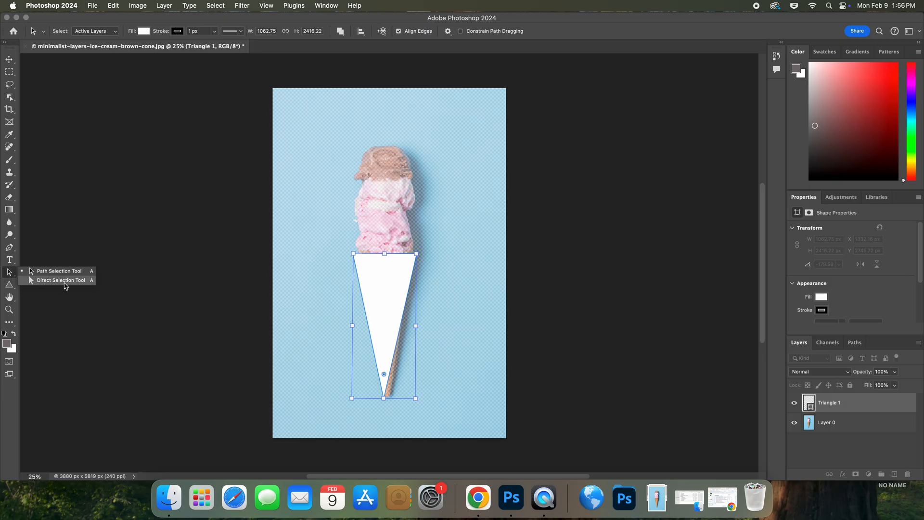
left_click(69, 273)
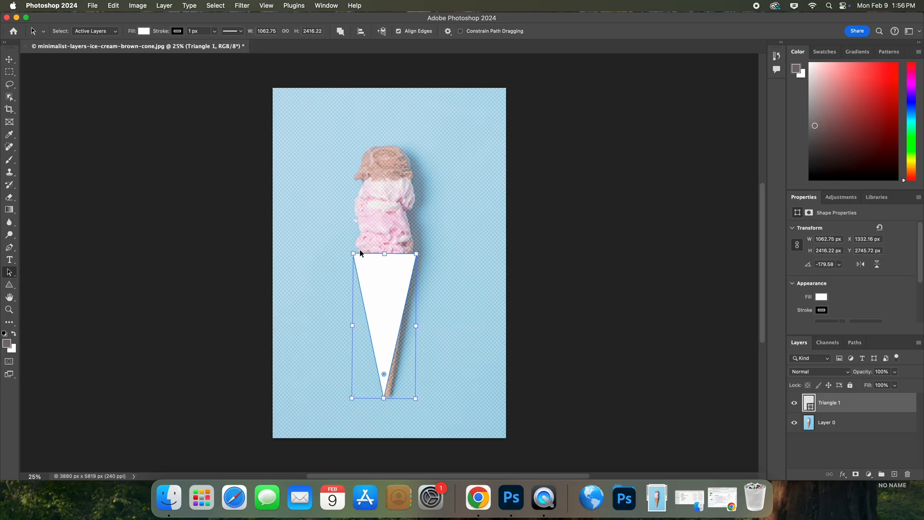
left_click_drag(352, 254, 360, 255)
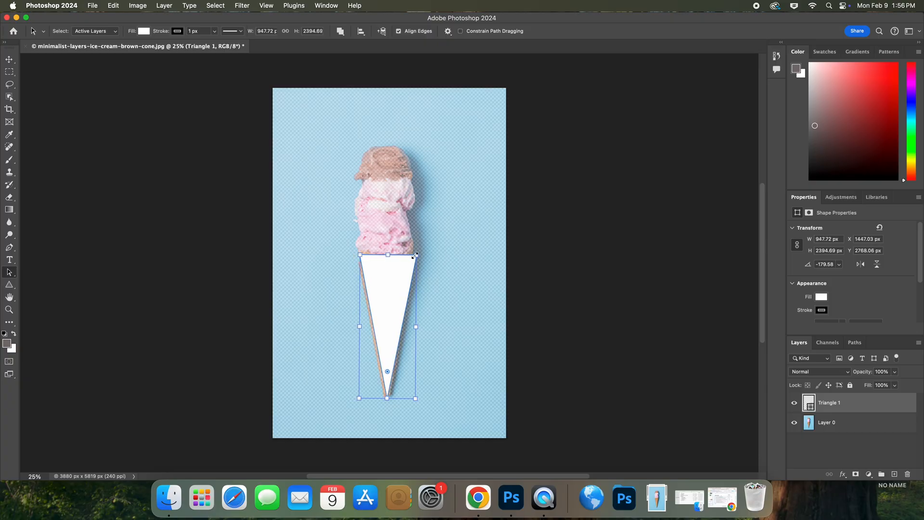
left_click_drag(417, 255, 409, 255)
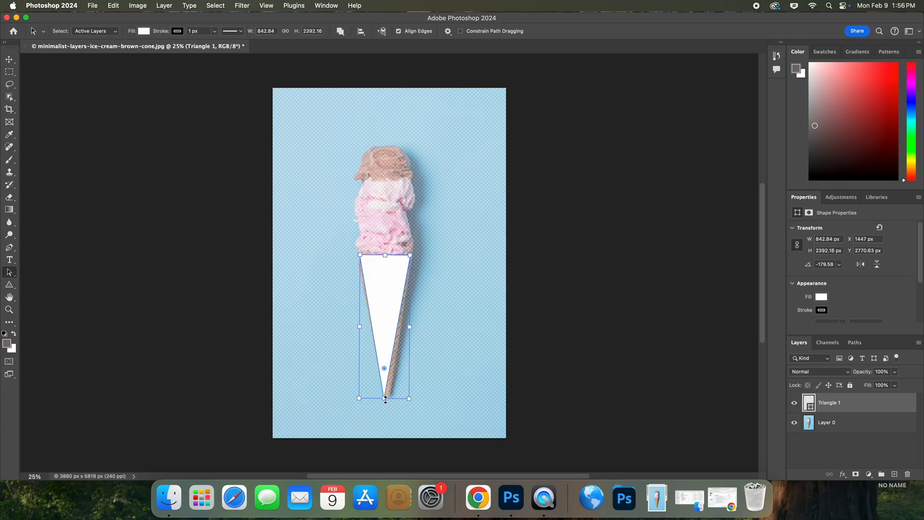
left_click_drag(385, 399, 388, 400)
- Reposition the triangle with the Direct Selection tool and convert it from a live shape to a regular path, with the warning set not to reappear
right_click(15, 275)
left_click(35, 281)
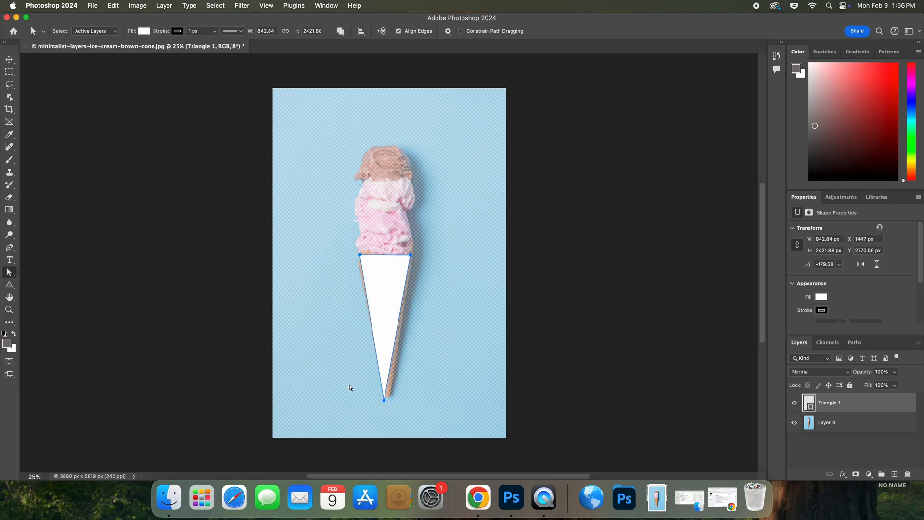
left_click_drag(385, 403, 388, 400)
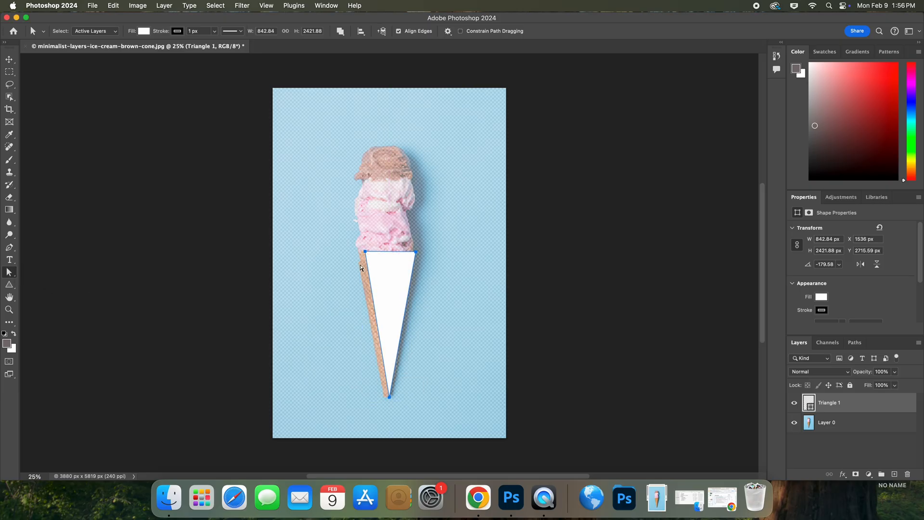
left_click_drag(365, 253, 361, 256)
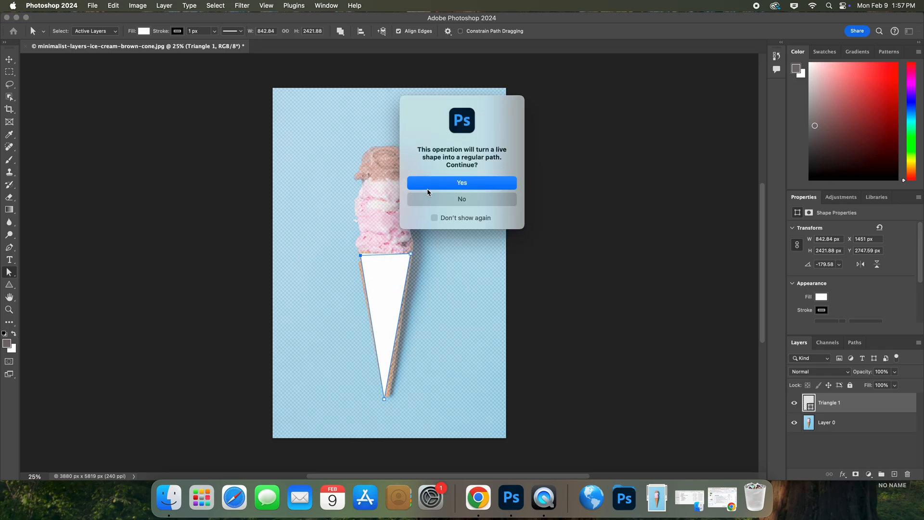
left_click(435, 218)
left_click(447, 186)
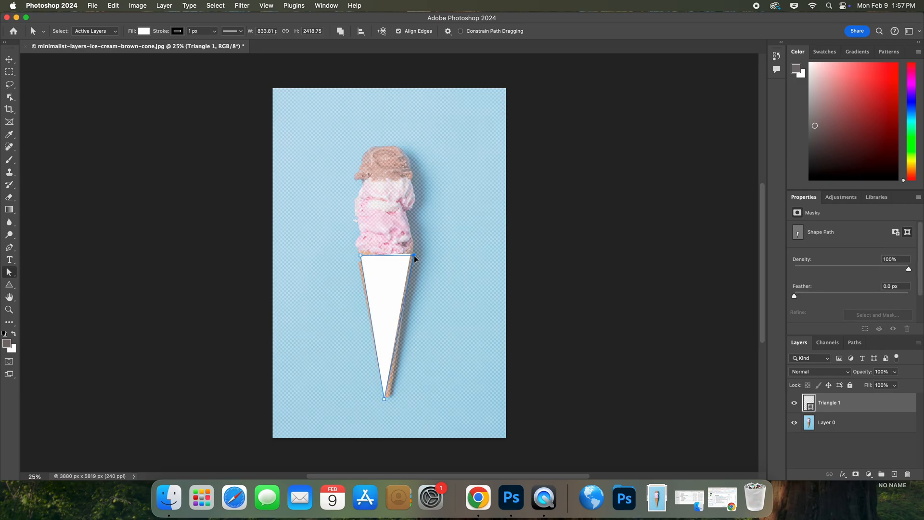
- Move the triangle's three corner points to the cone's upper corners and tip, making it about 922 × 2403 px
left_click_drag(411, 256, 413, 256)
left_click_drag(384, 402, 389, 399)
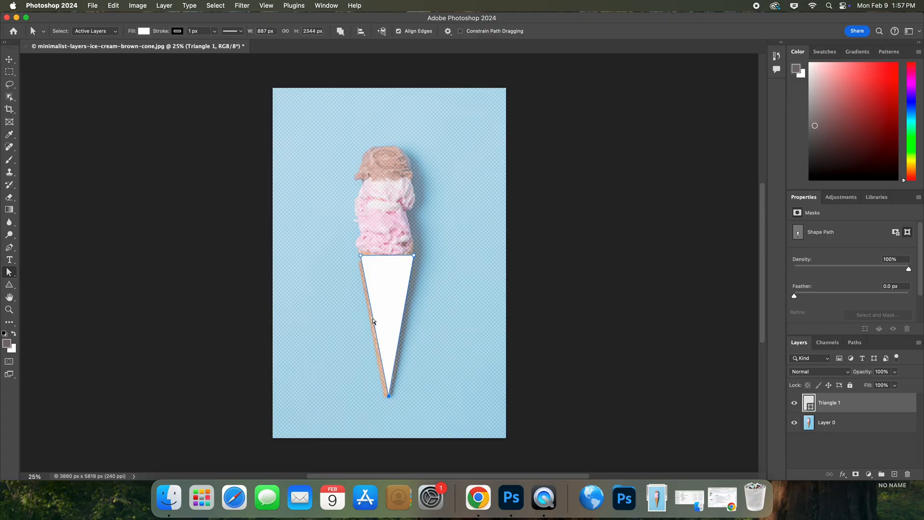
left_click_drag(359, 258, 356, 257)
left_click_drag(388, 398, 388, 399)
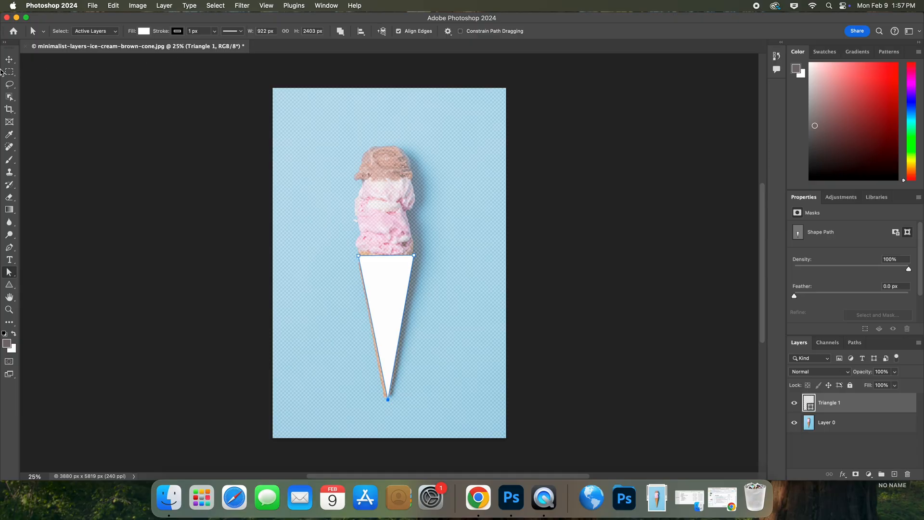
- Fill the triangle over the cone with the lighter brown from the recently used colors
left_click(10, 62)
left_click(126, 120)
left_click(365, 275)
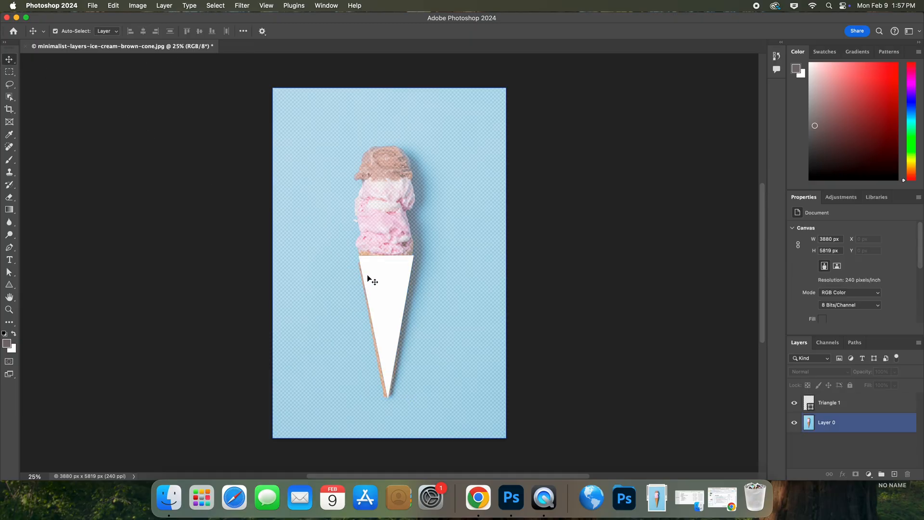
left_click(382, 279)
left_click(382, 280)
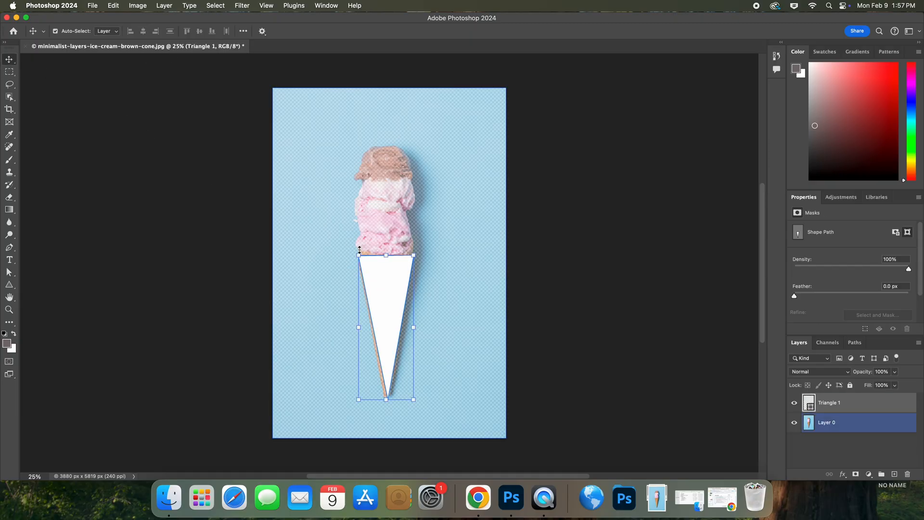
left_click(397, 271)
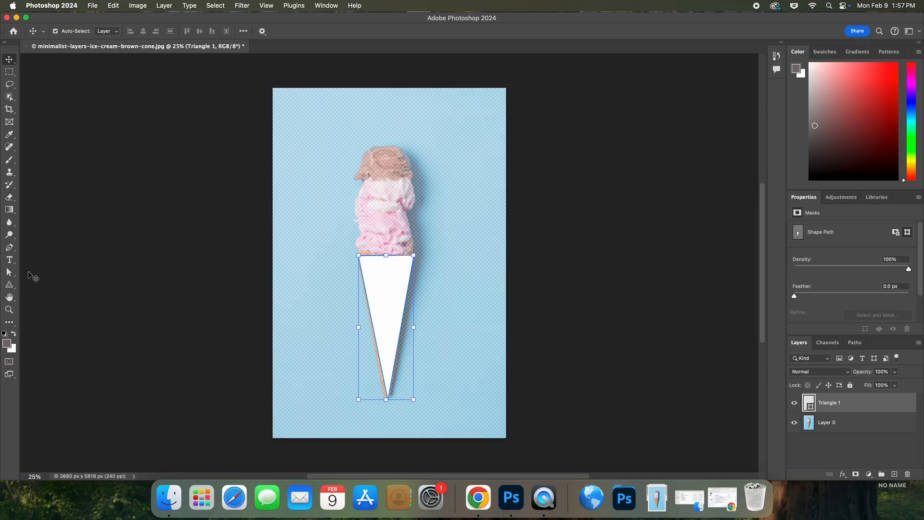
left_click(13, 287)
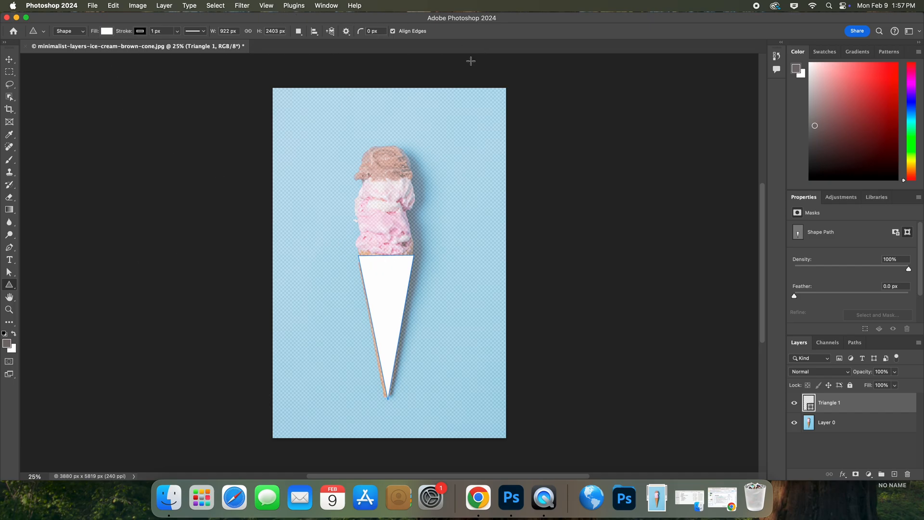
left_click(106, 31)
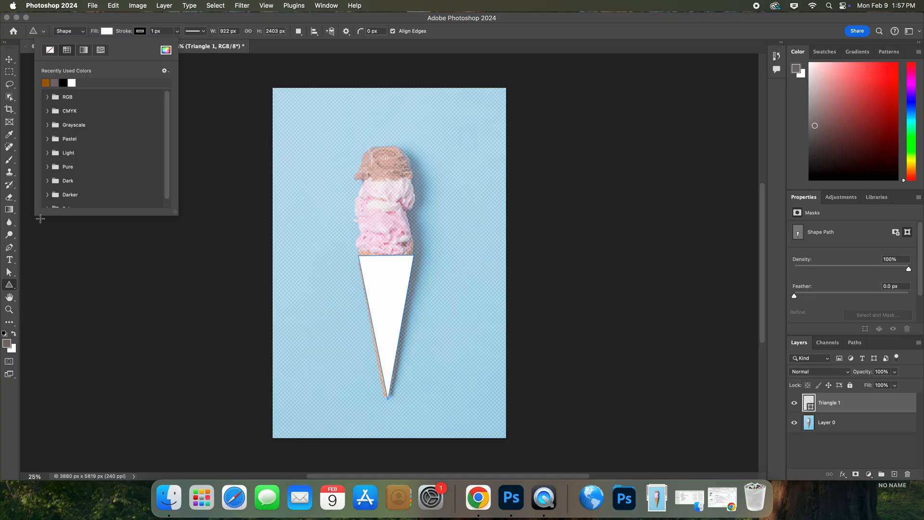
left_click(48, 194)
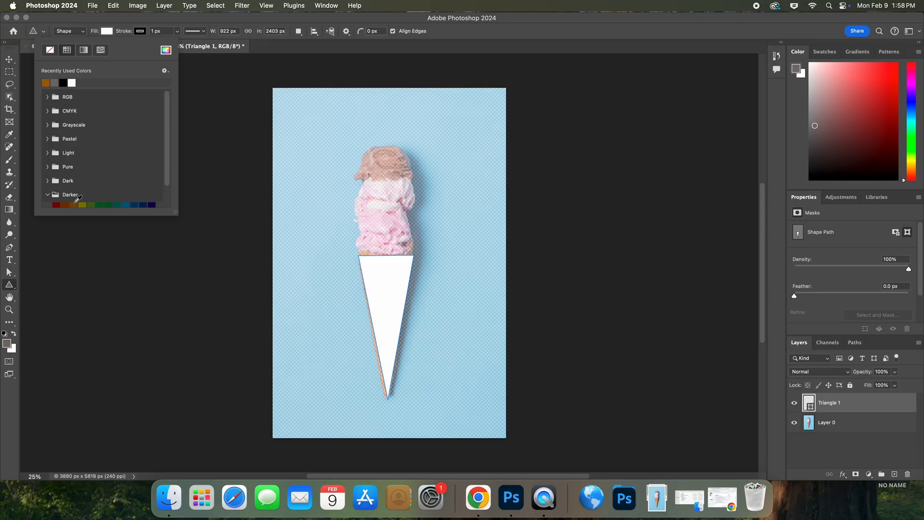
left_click(74, 205)
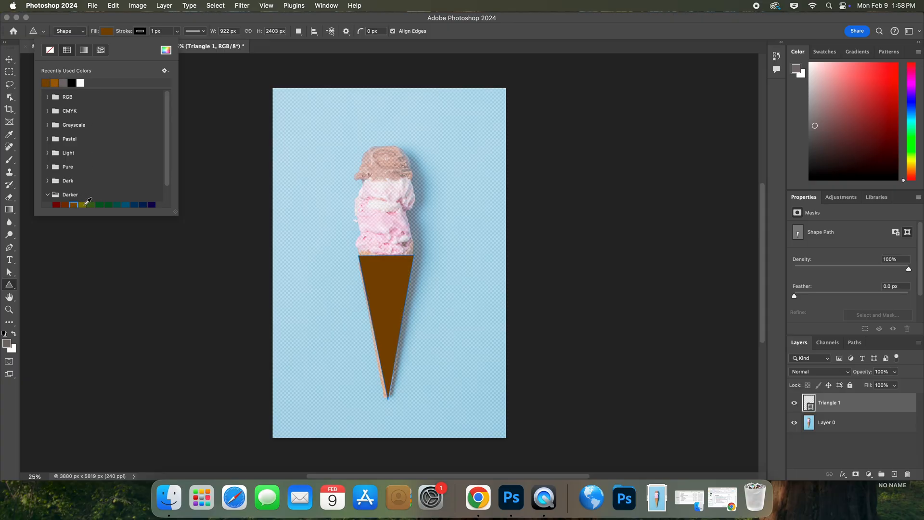
left_click(58, 82)
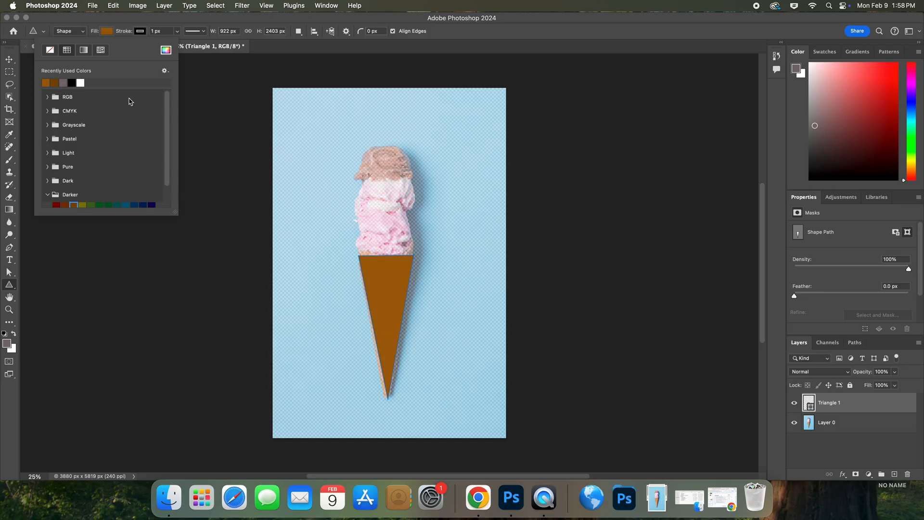
- Give the triangle a black stroke 19.20 px wide and deselect it
left_click(140, 32)
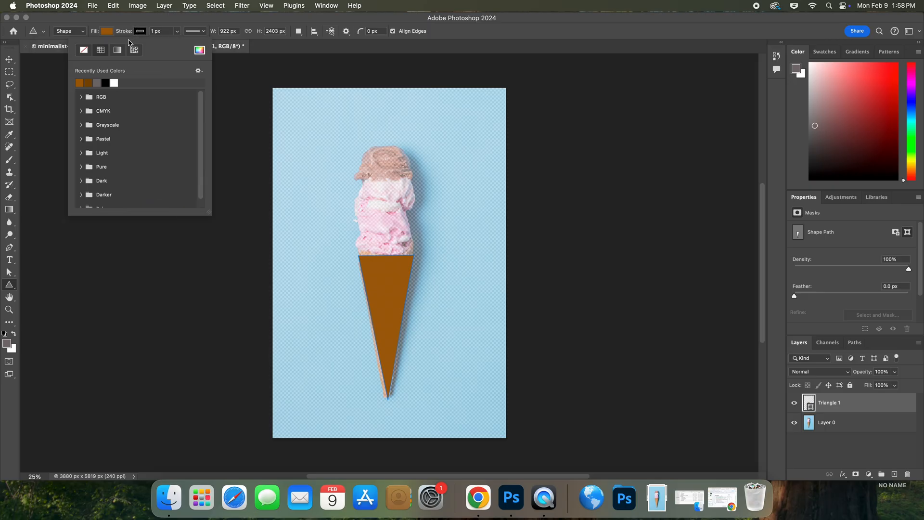
left_click(84, 82)
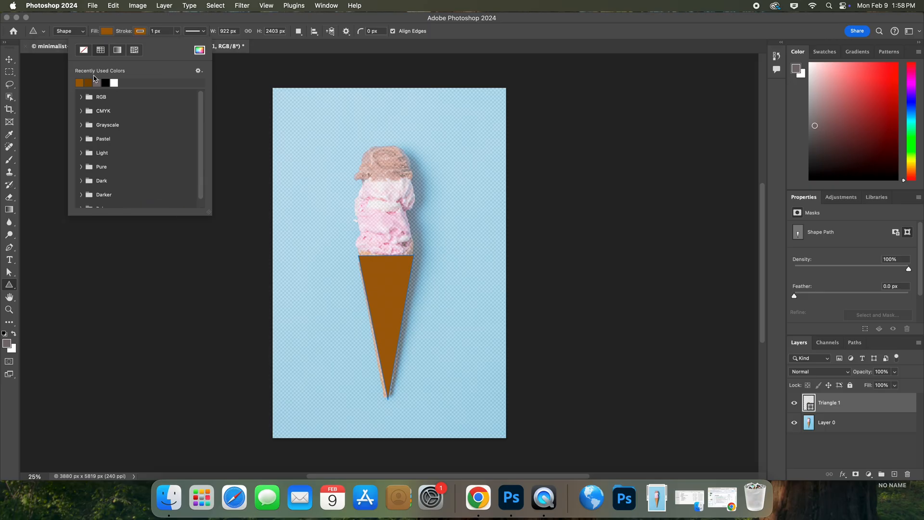
left_click(140, 32)
left_click(140, 33)
left_click(106, 83)
left_click(177, 32)
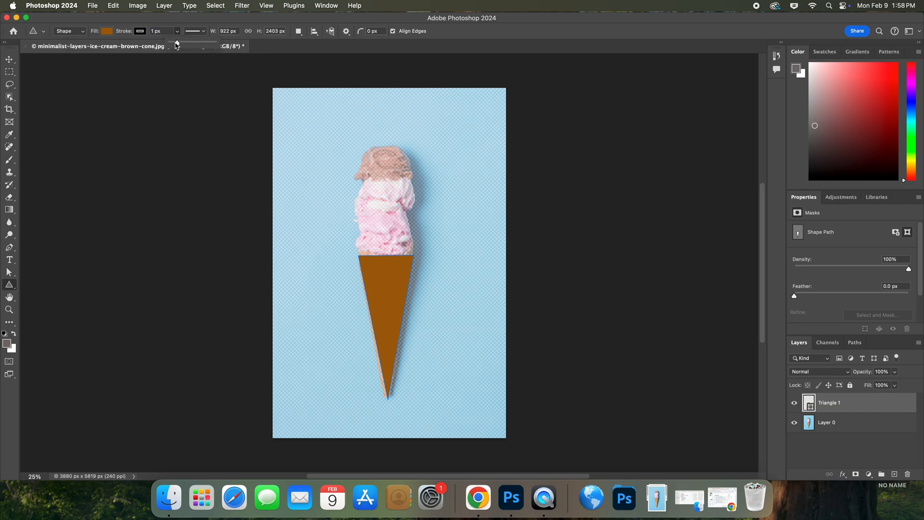
left_click_drag(177, 44, 182, 48)
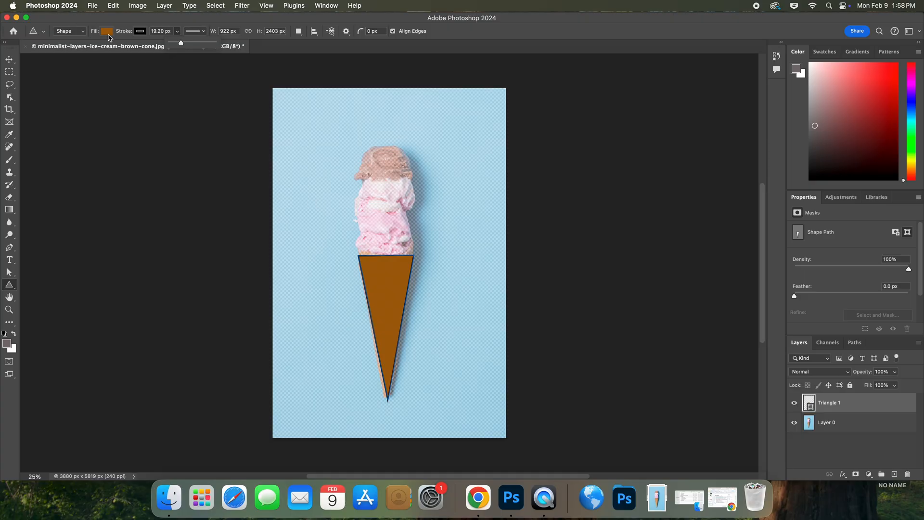
left_click(9, 59)
left_click(174, 145)
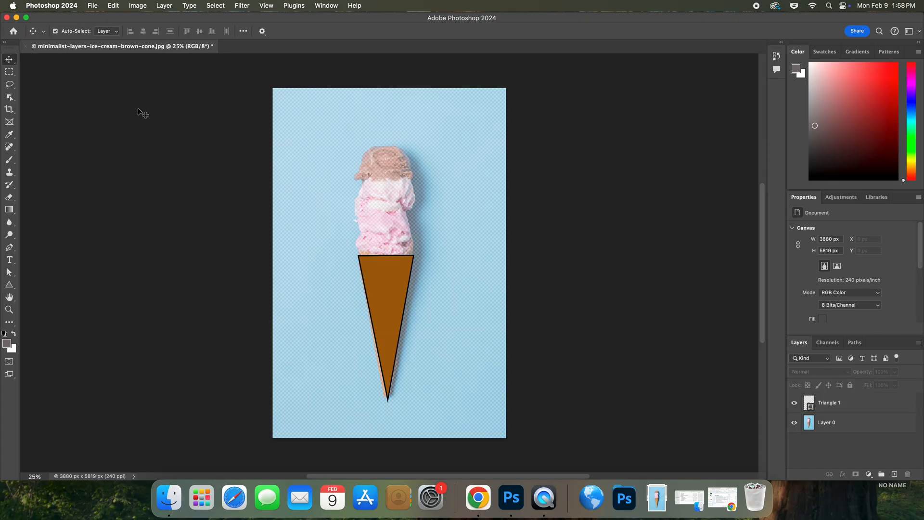
left_click(355, 275)
left_click(392, 265)
left_click(343, 257)
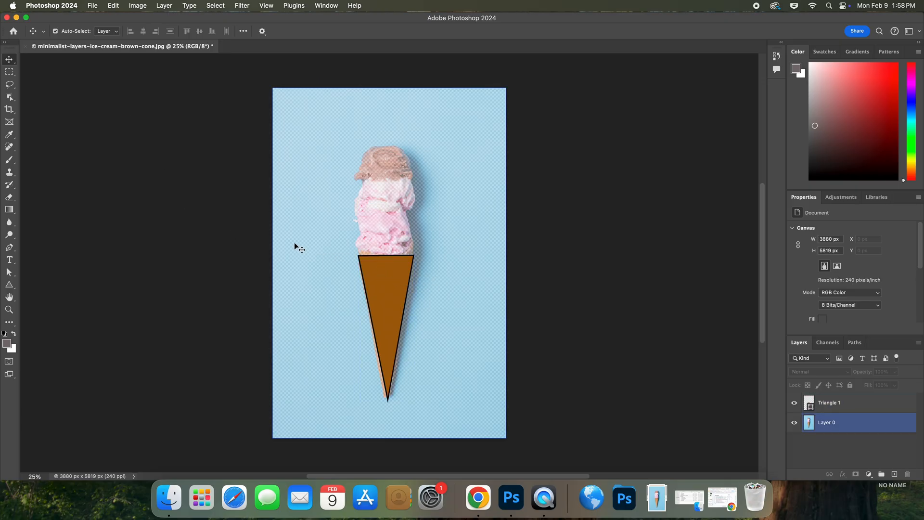
left_click(160, 231)
- Draw an ellipse about 910 × 635 px beside the lower scoop and undo the small stray ellipse drawn over it
left_click(10, 285)
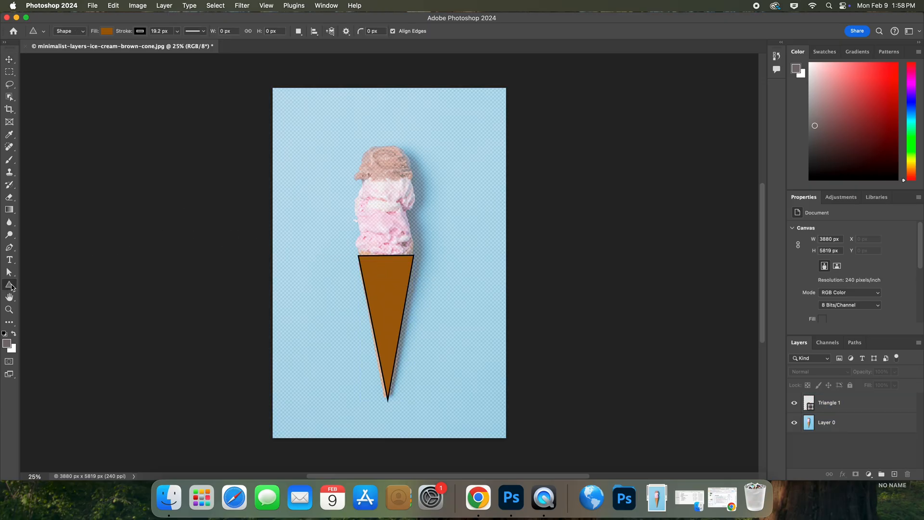
left_click(40, 293)
mouse_move(378, 249)
left_mouse_down()
mouse_move(434, 214)
mouse_move(382, 241)
left_mouse_up()
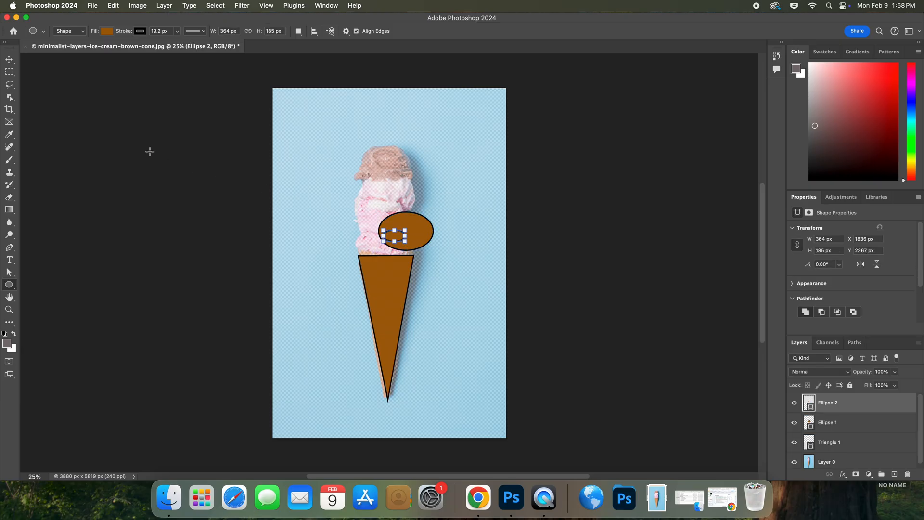
key("super+z")
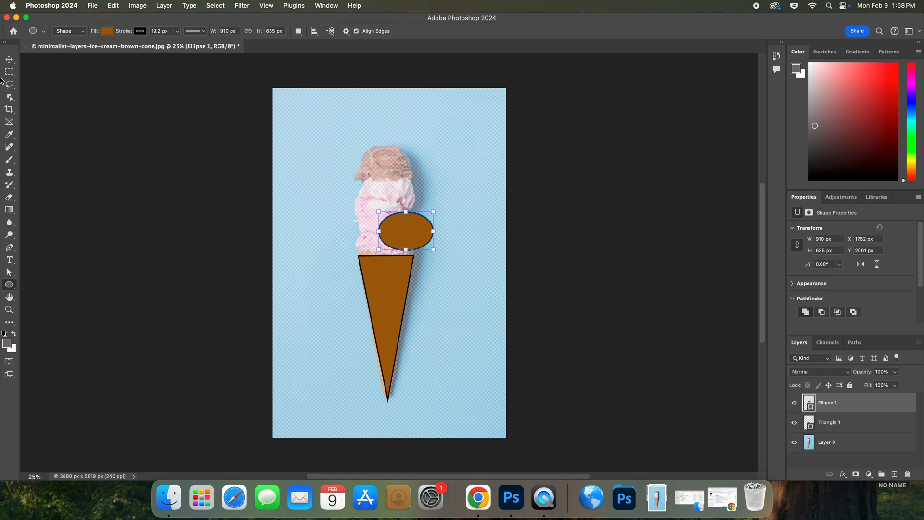
- Move the ellipse onto the lowest scoop at the cone's mouth and scale it up to about 1066 × 744 px
left_click(9, 59)
left_click_drag(397, 224, 352, 246)
key("super+t")
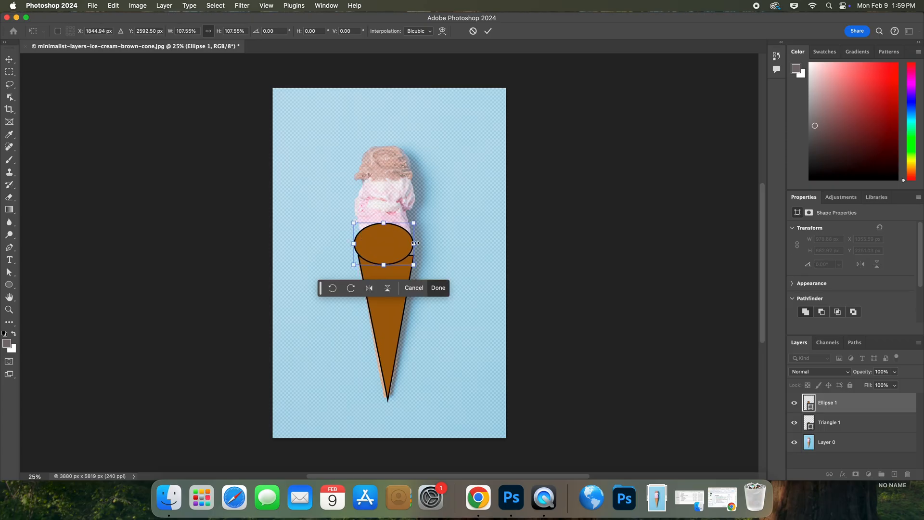
left_click_drag(414, 244, 417, 244)
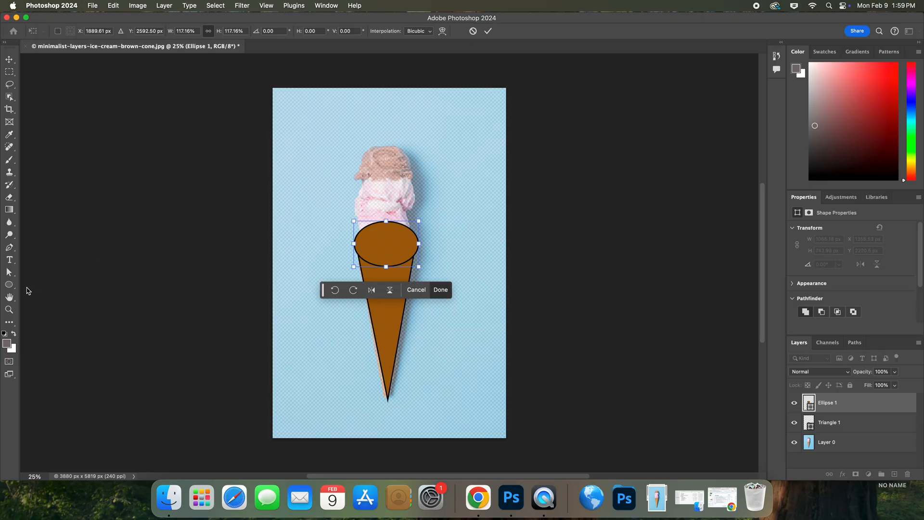
left_click(10, 286)
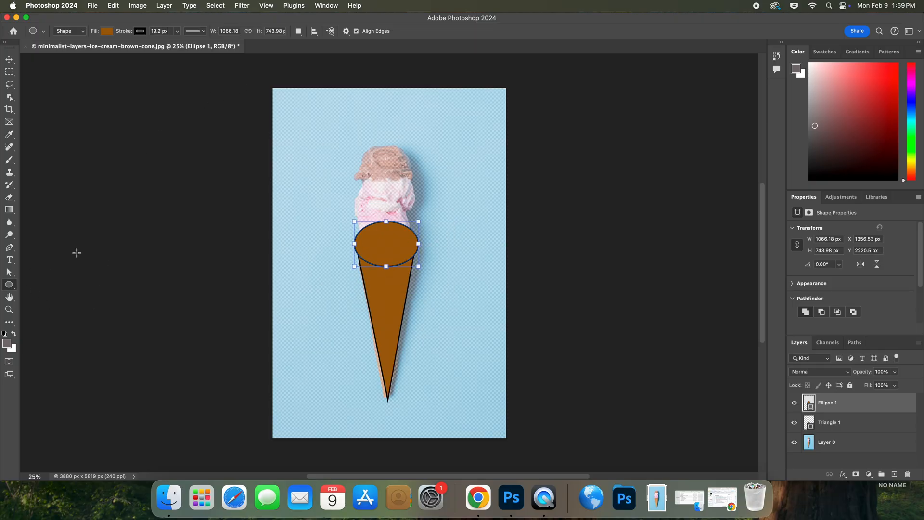
- Fill the ellipse with pink from the Pastel swatches, give its stroke the same pink, and deselect it
left_click(103, 32)
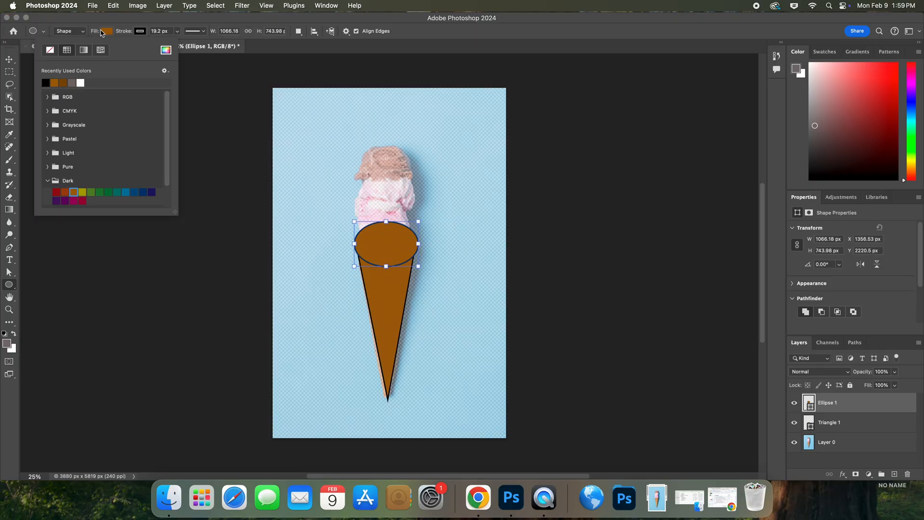
left_click(53, 140)
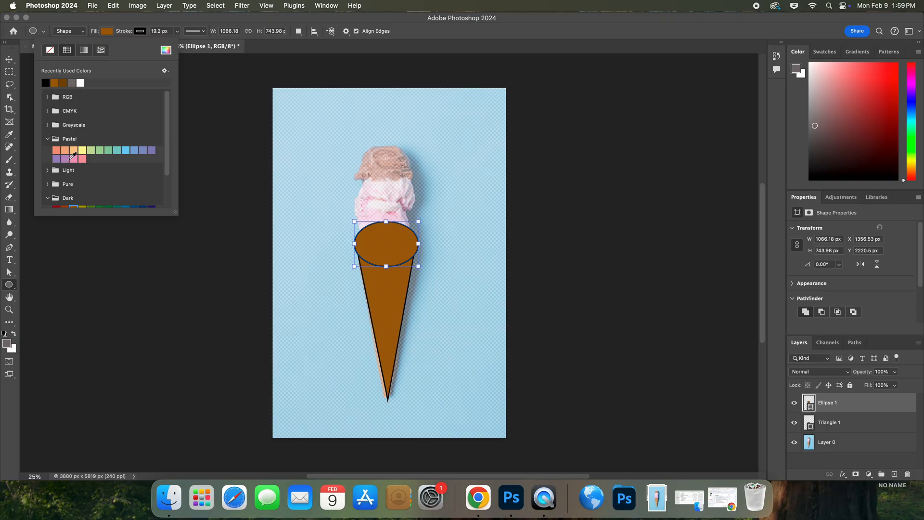
left_click(73, 159)
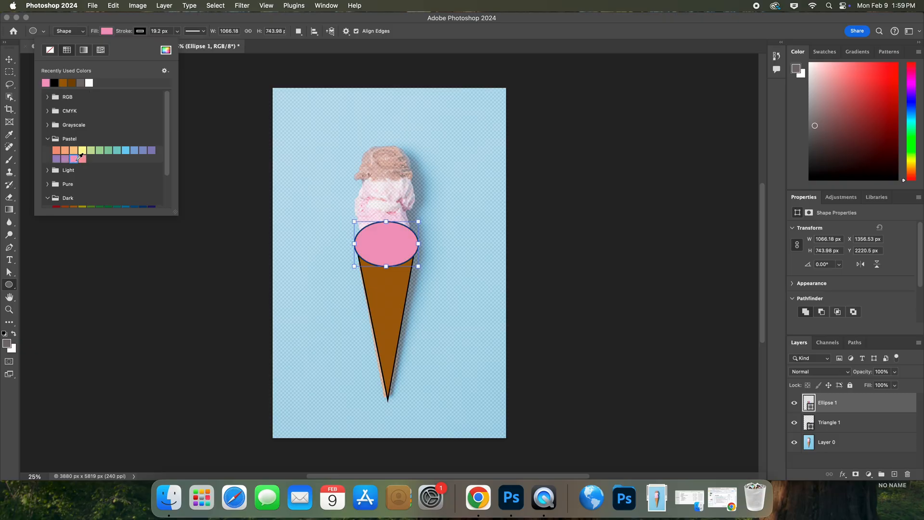
left_click(141, 31)
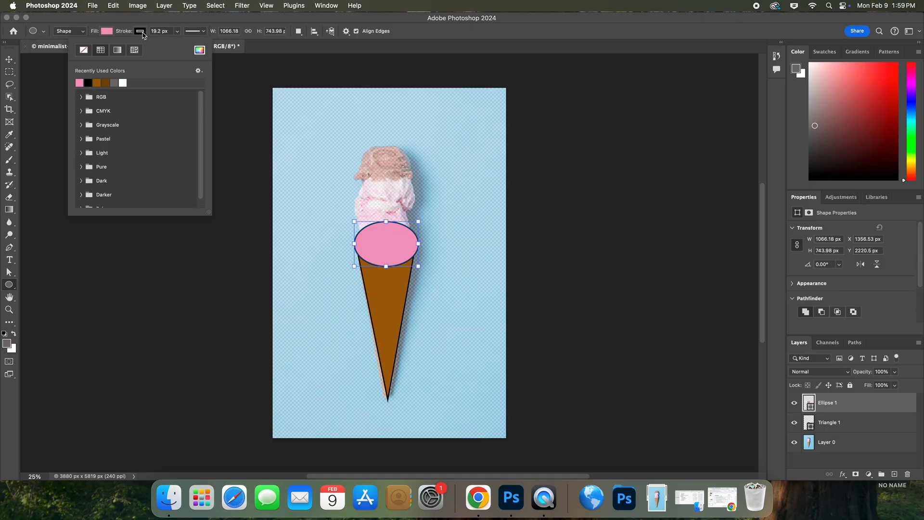
left_click(83, 81)
left_click(15, 66)
left_click(174, 161)
left_click(290, 220)
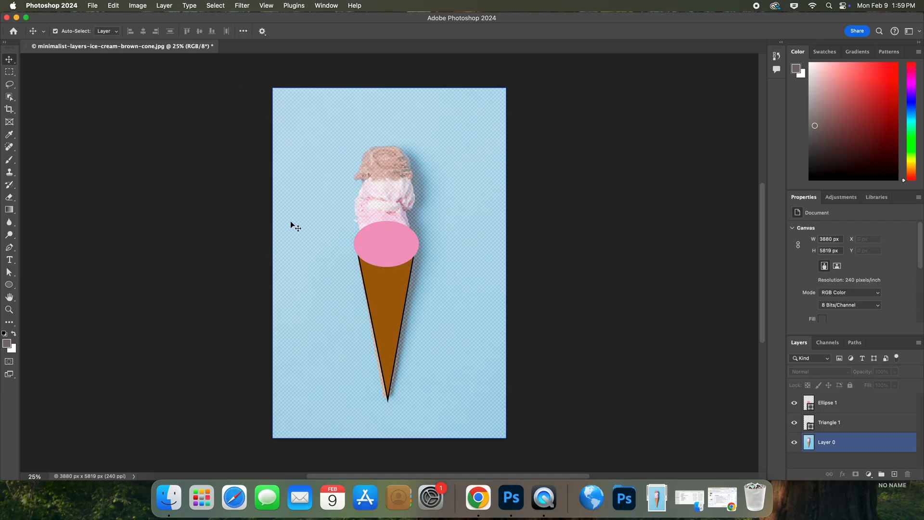
left_click(408, 280)
left_click(388, 244)
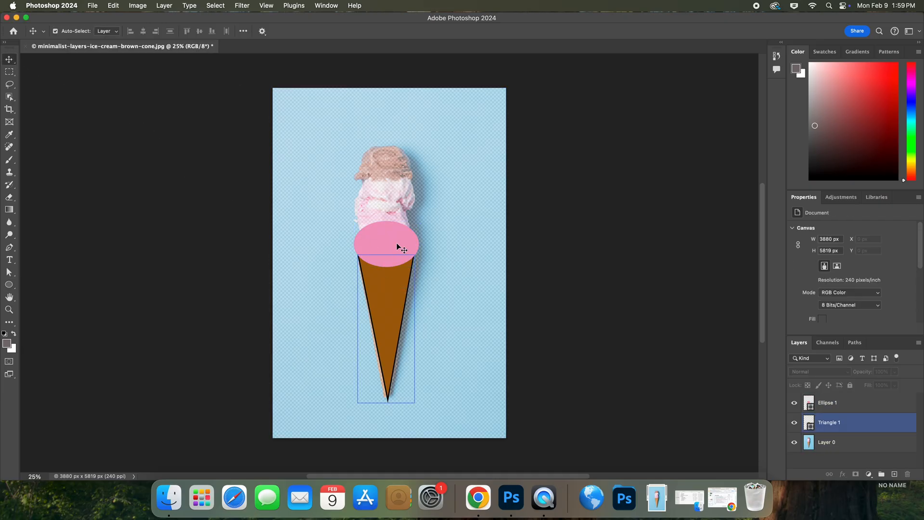
left_click(398, 244)
left_click(392, 284)
left_click(399, 258)
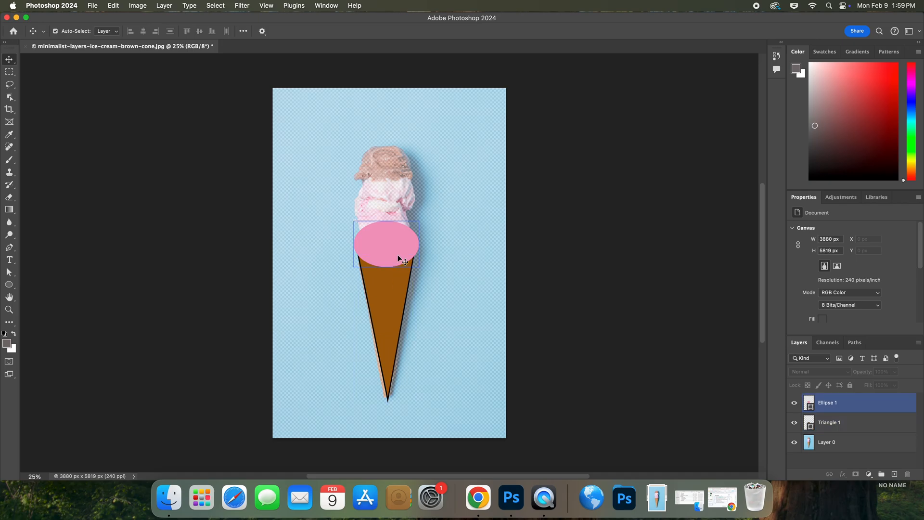
left_click(391, 288)
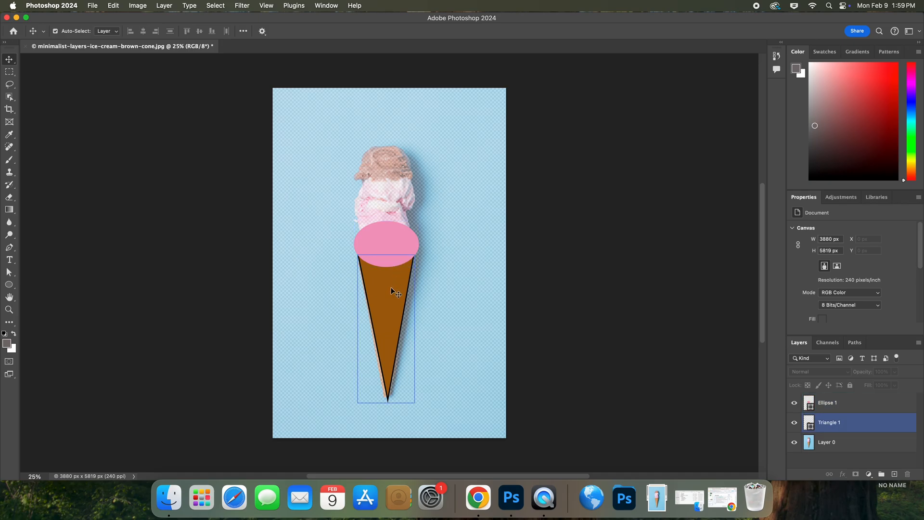
left_click(393, 248)
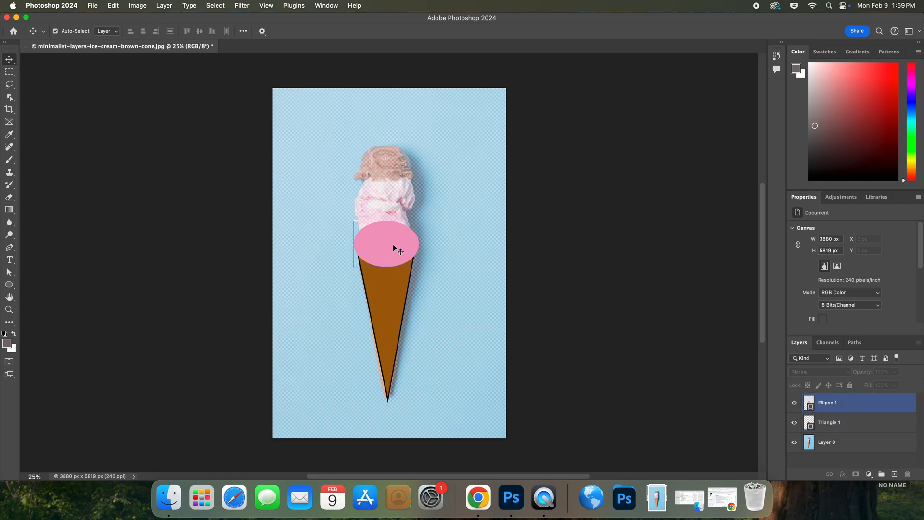
left_click(707, 327)
- Place the Ellipse 1 layer beneath the Triangle 1 layer and hide the Triangle 1 layer
left_click_drag(831, 404, 846, 439)
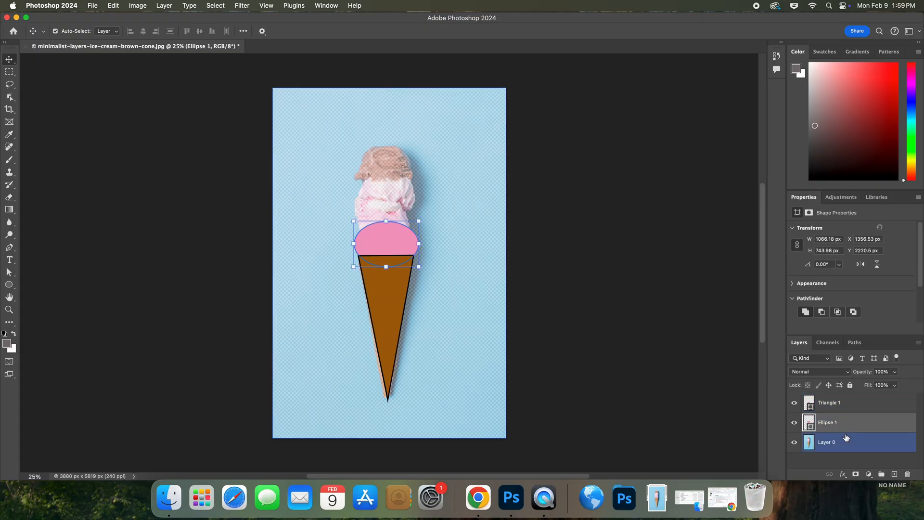
key("a")
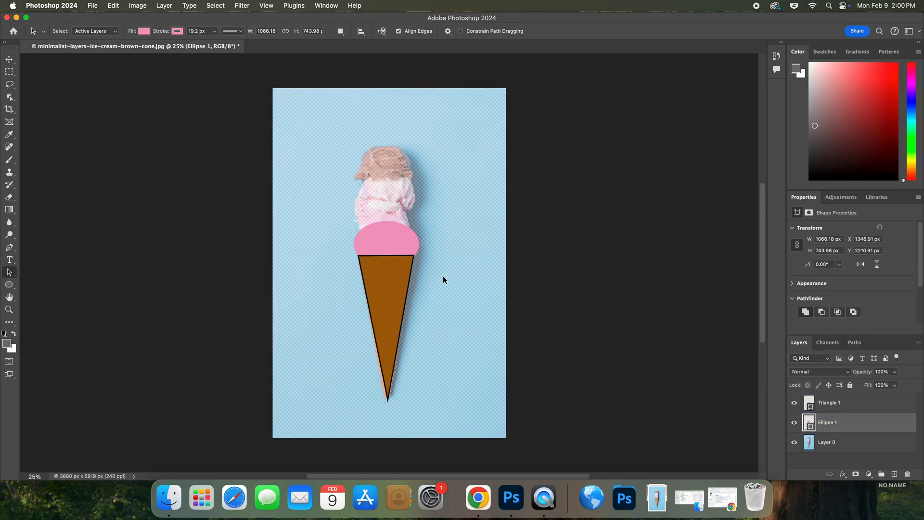
left_click(794, 424)
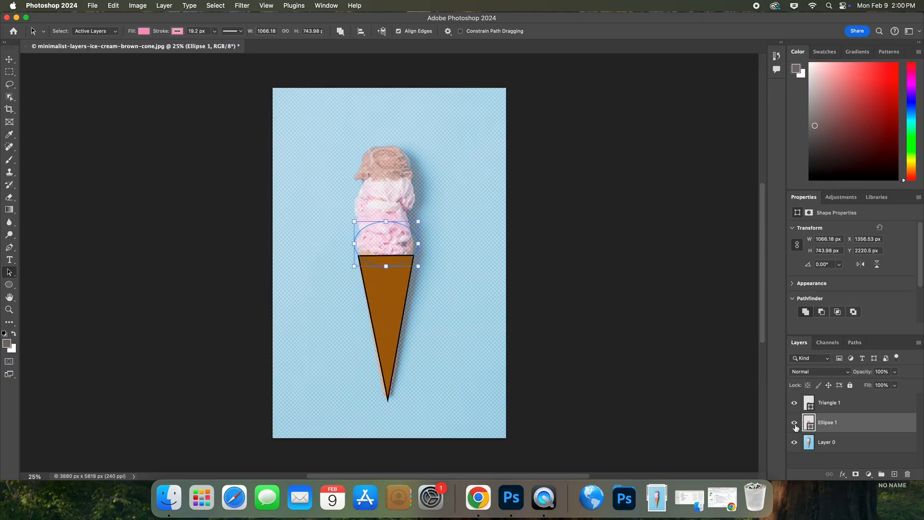
left_click(794, 424)
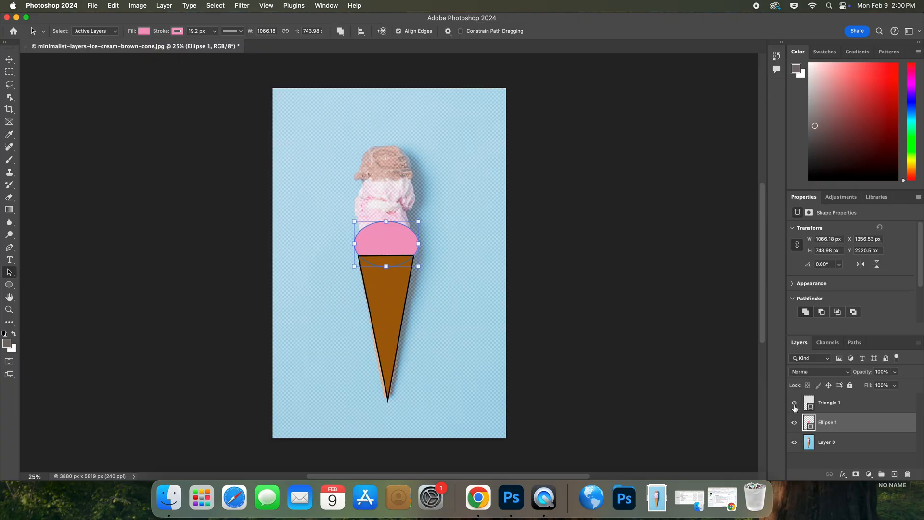
left_click(795, 404)
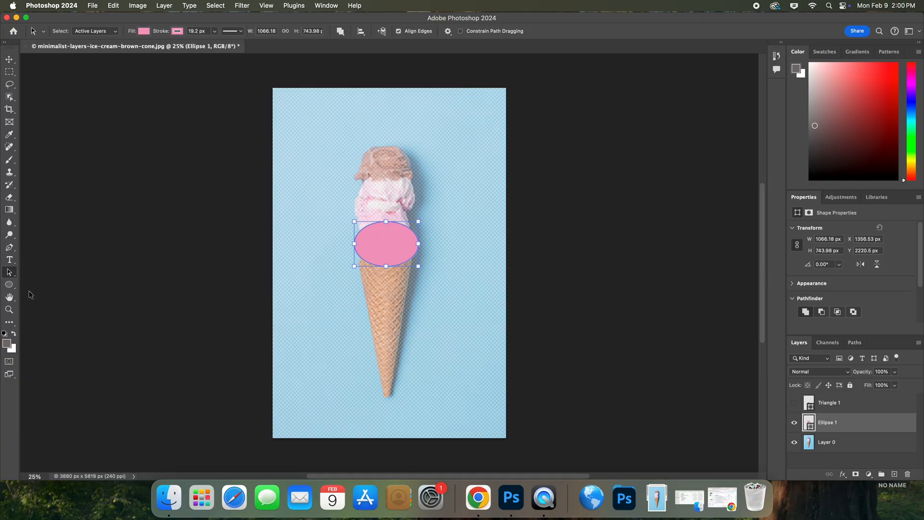
- Draw a flat second ellipse across the base of the pink scoop and stretch it upward to about 1191 × 380 px
left_click(9, 284)
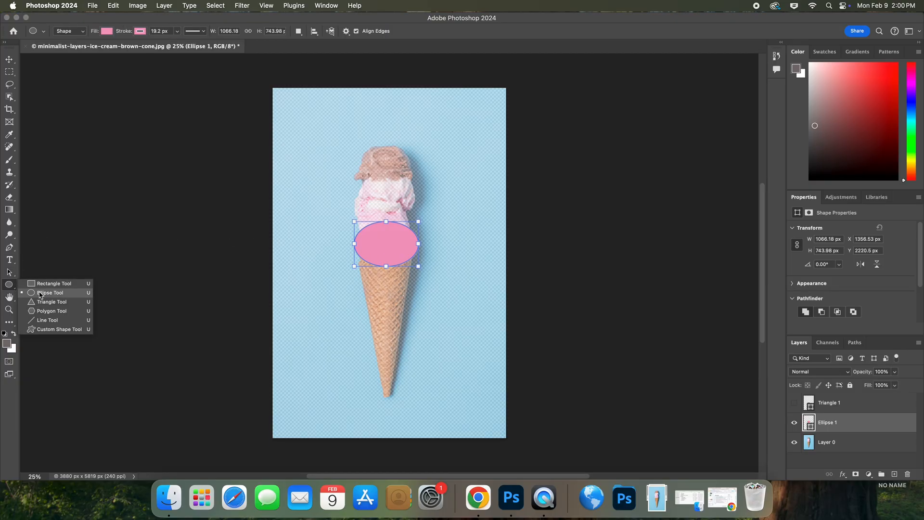
left_click(41, 293)
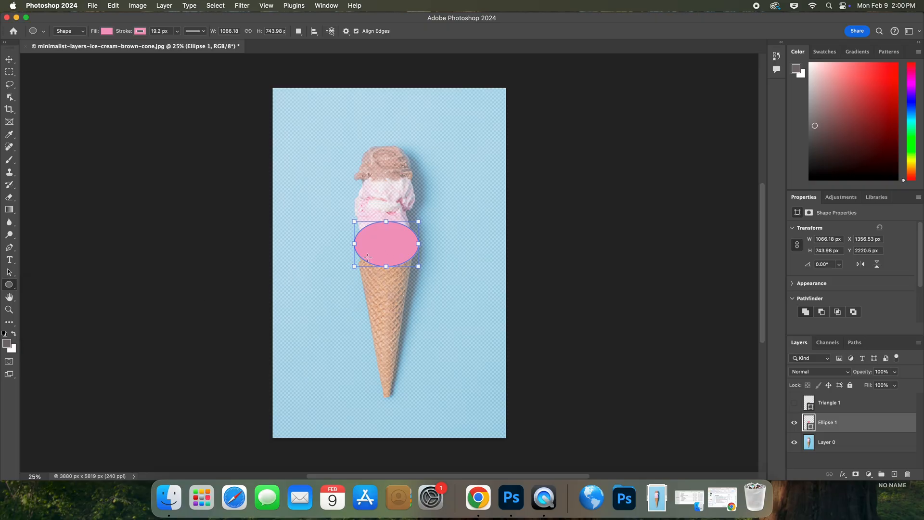
left_click_drag(350, 261, 420, 251)
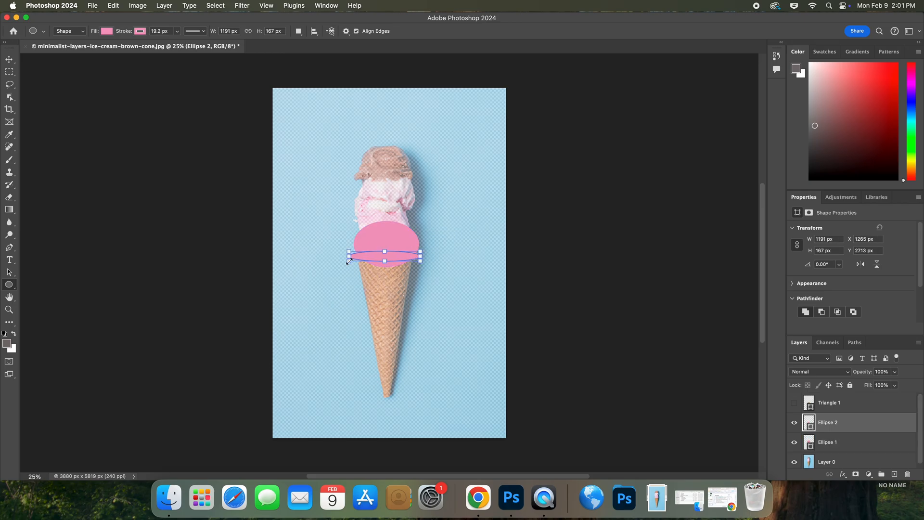
left_click(8, 274)
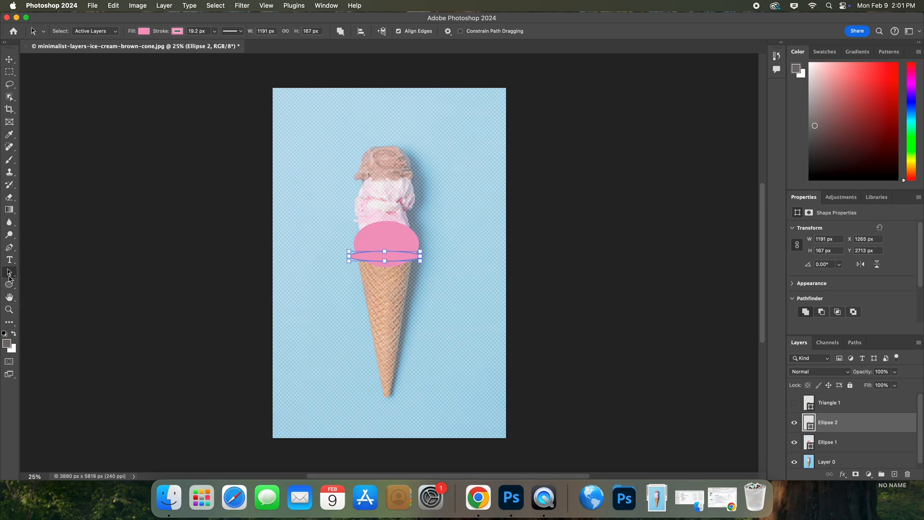
left_click(55, 271)
left_click_drag(387, 251, 385, 238)
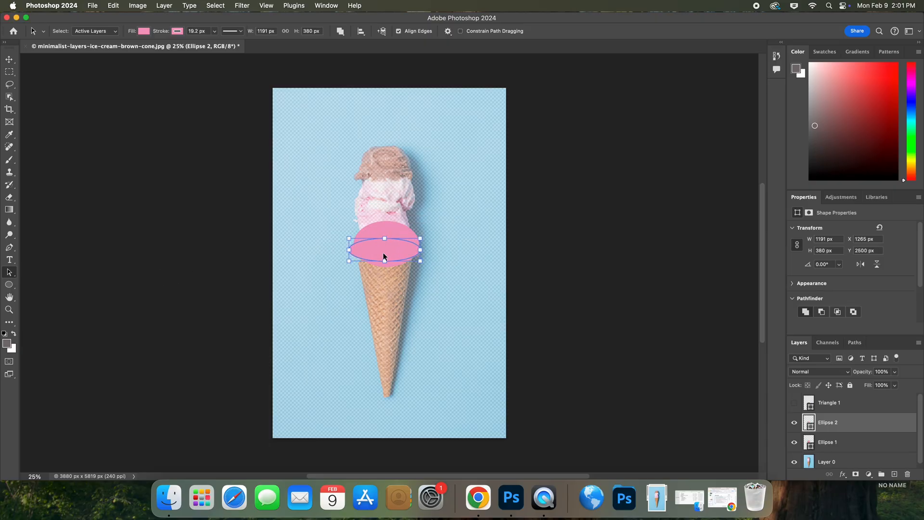
- Nudge the flat ellipse right and down to X 1285 px, Y 2604 px at the scoop's lower edge, and deselect it
key("Right")
key("Right")
key("Down")
key("Down")
key("Down")
key("Down")
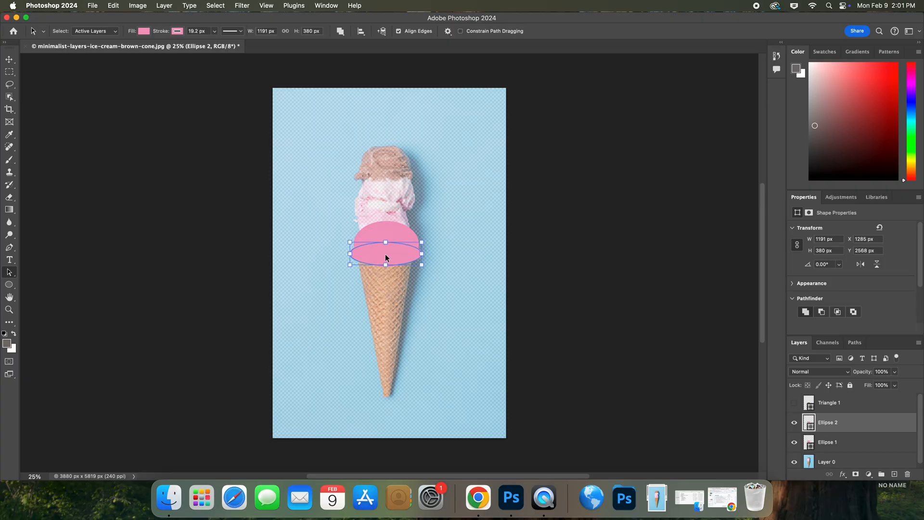
key("Down")
key("Down")
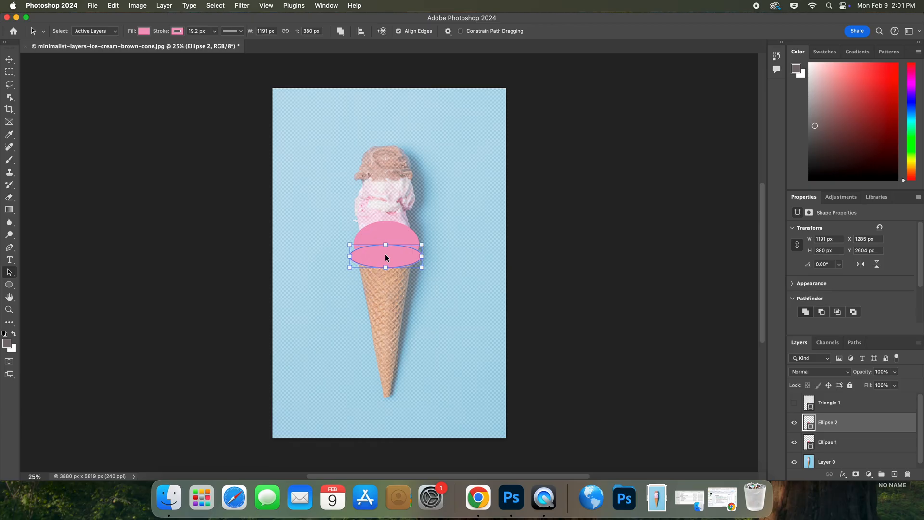
left_click(570, 274)
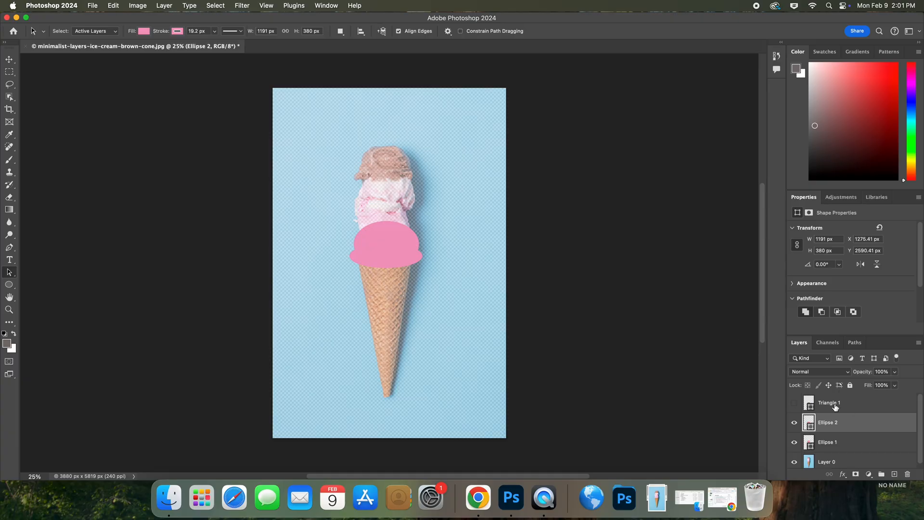
- Merge the Ellipse 1 and Ellipse 2 shape layers into one shape and show the Triangle 1 layer again
left_click(846, 445, "shift")
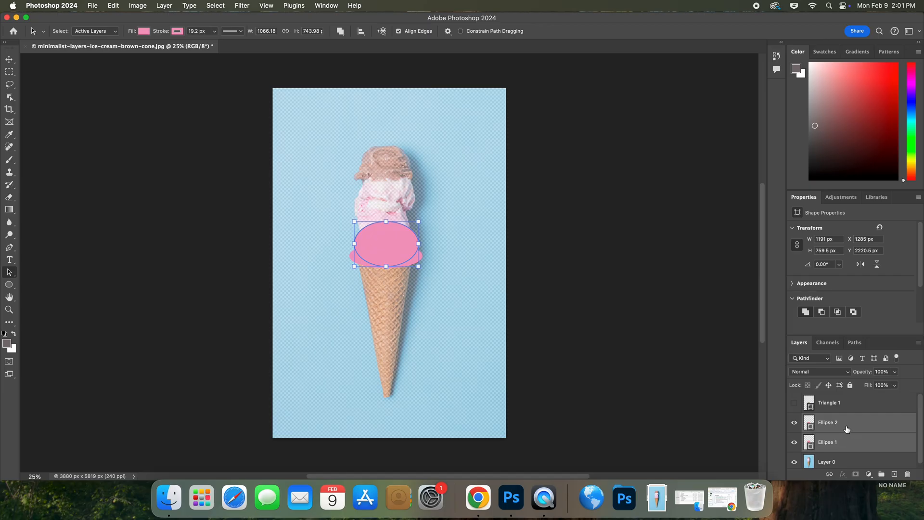
left_click(847, 428)
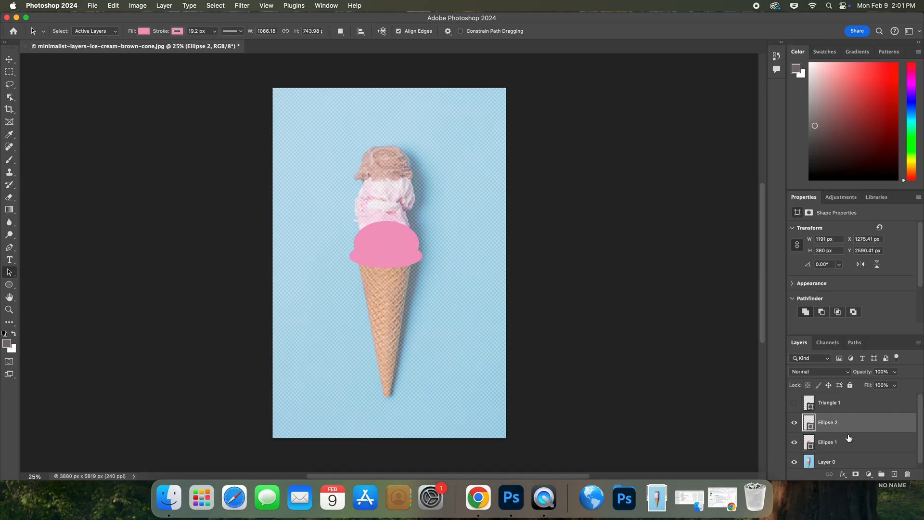
left_click(850, 442, "shift")
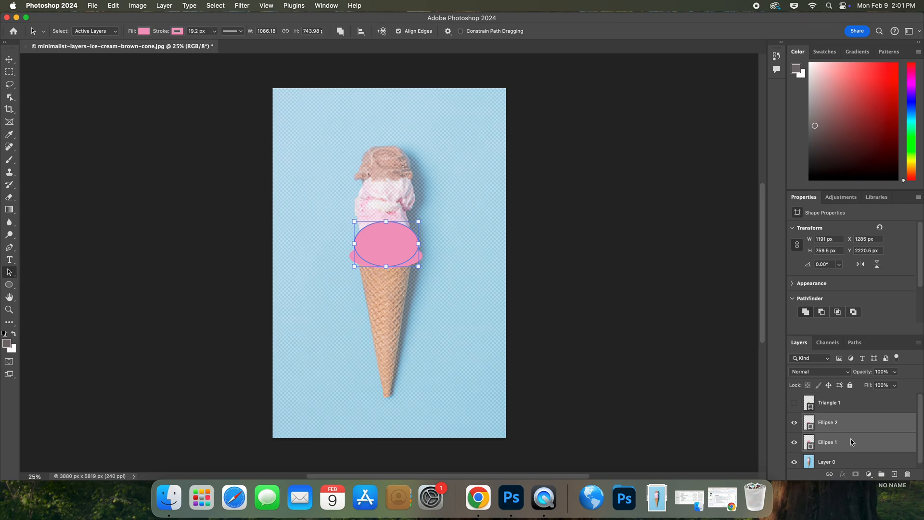
right_click(850, 441)
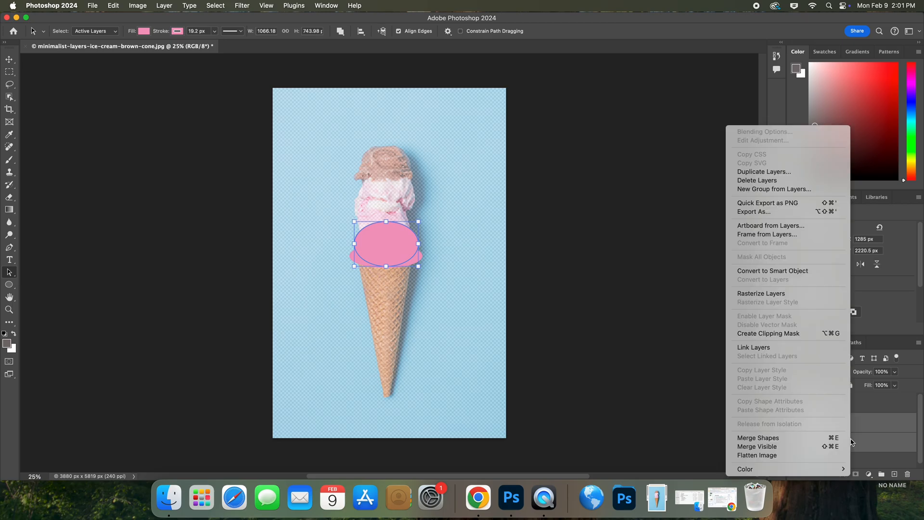
left_click(810, 438)
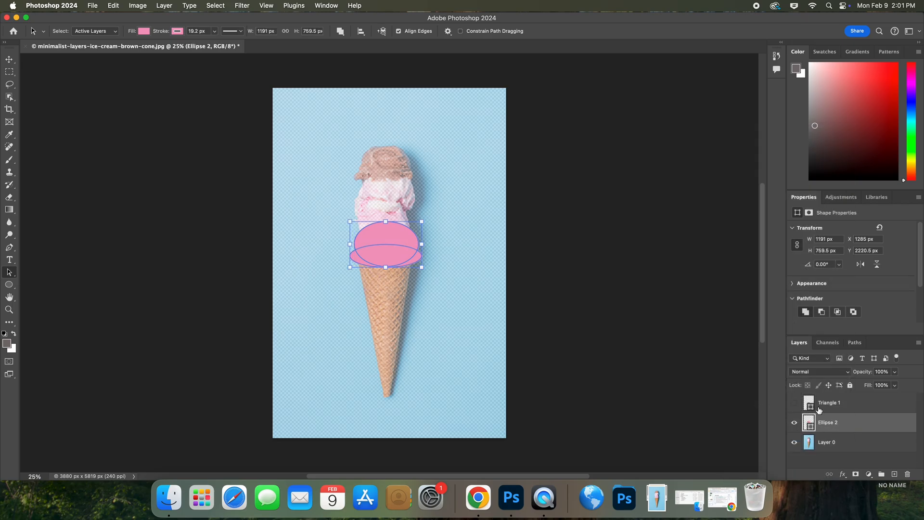
left_click(796, 403)
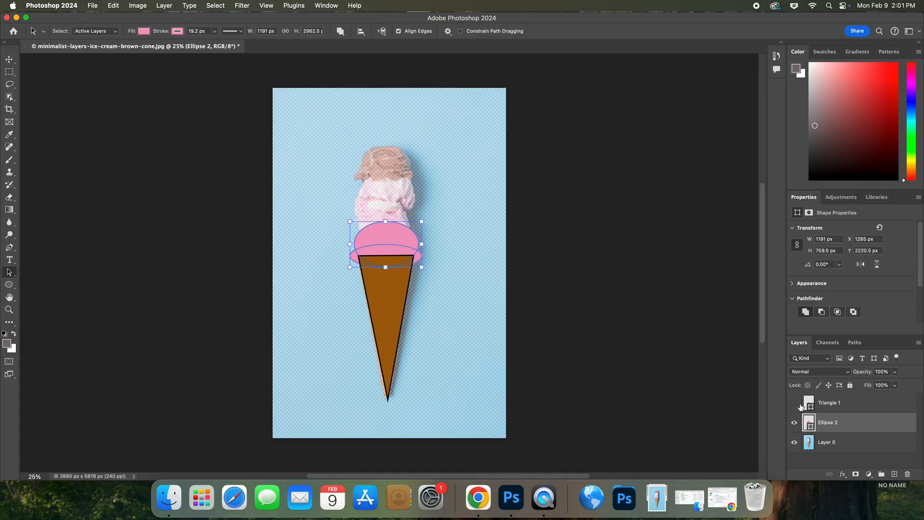
- Hide the Triangle 1 and Layer 0 layers and deselect the paths to isolate the pink scoop
left_click(796, 404)
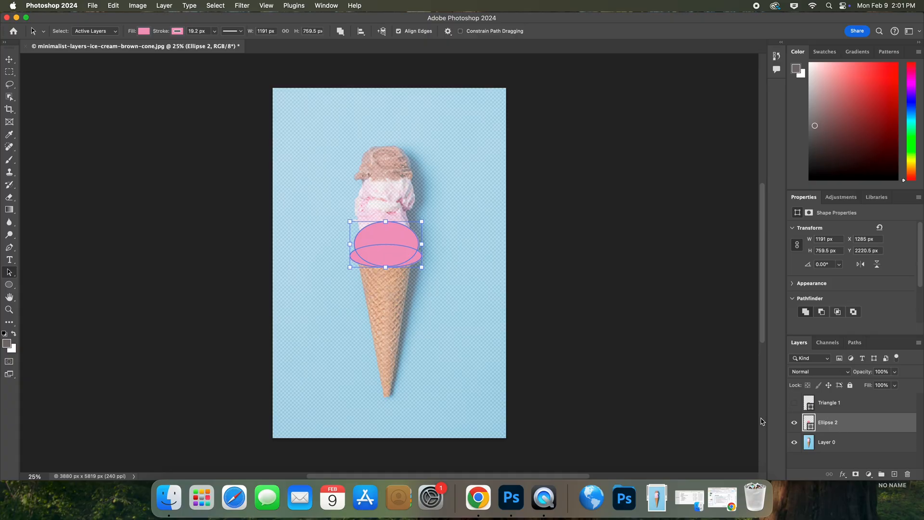
left_click(735, 419)
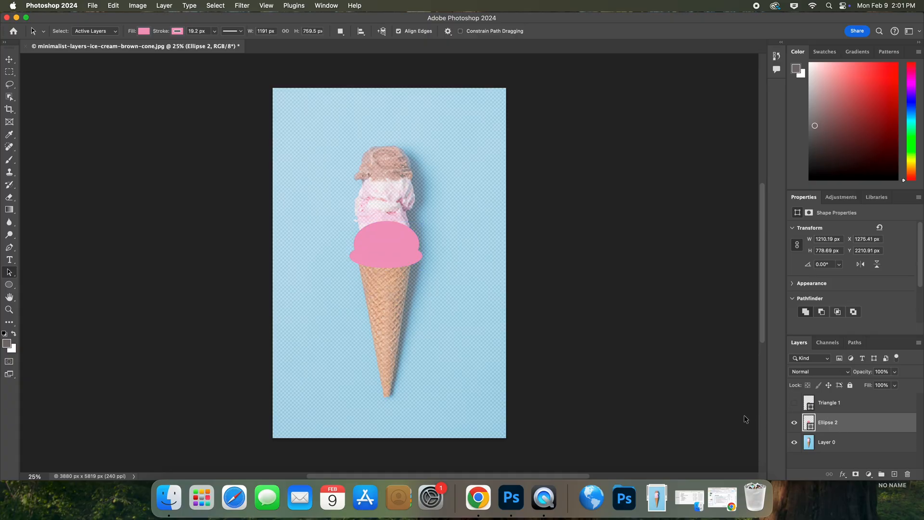
left_click(794, 442)
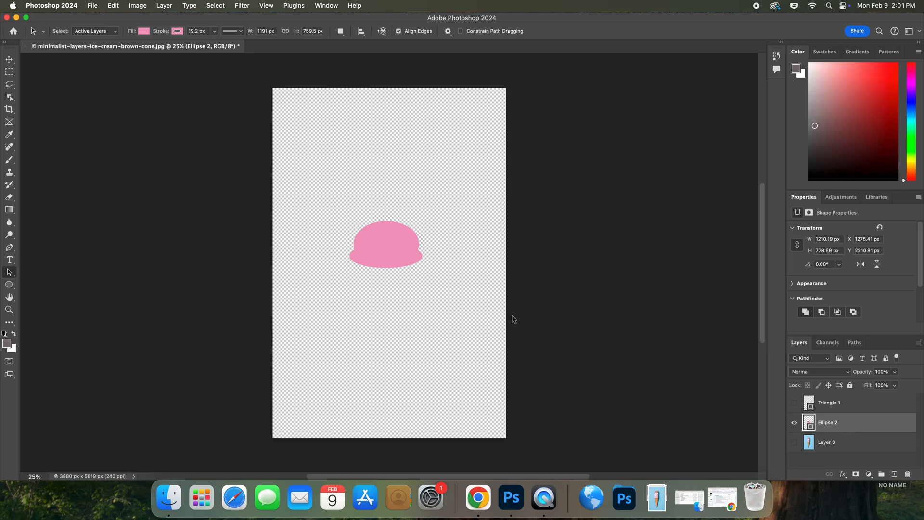
left_click(387, 244)
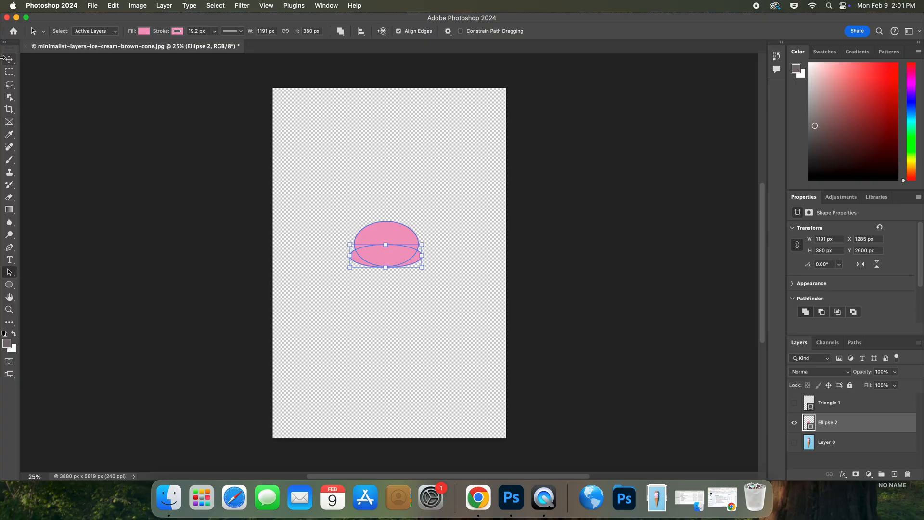
left_click(4, 58)
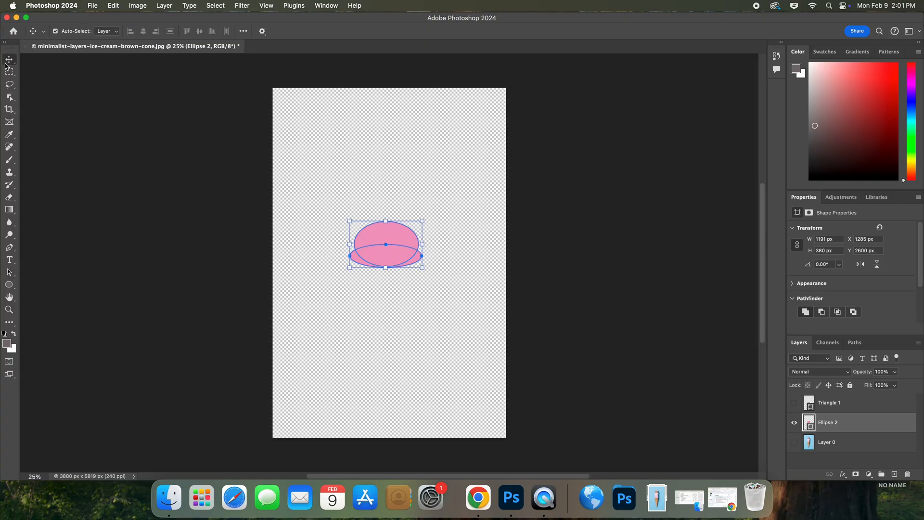
left_click(9, 273)
left_click(11, 274)
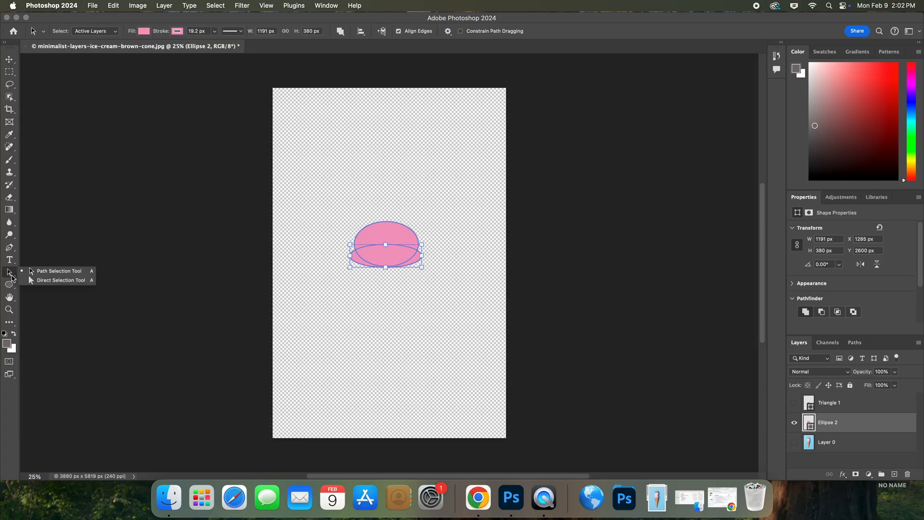
left_click(42, 282)
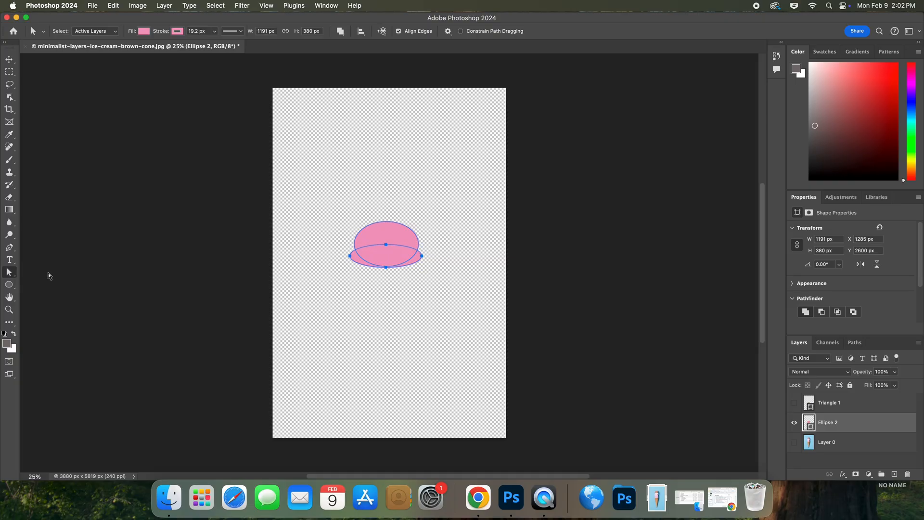
left_click(9, 273)
left_click(32, 280)
left_click(327, 247)
left_click(381, 246)
left_click(378, 241)
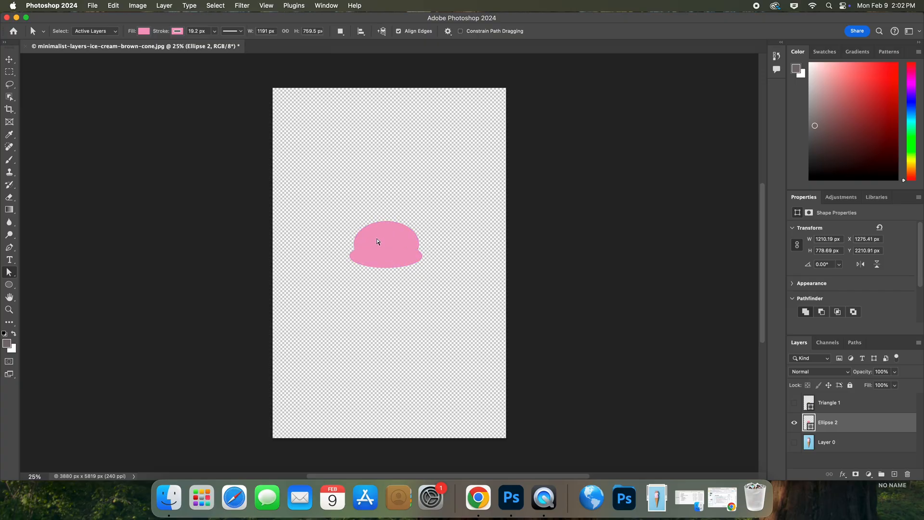
- Try moving the scoop's larger ellipse up and right with the Path Selection tool, undo the move, and deselect the path
left_click(10, 276)
left_click(58, 280)
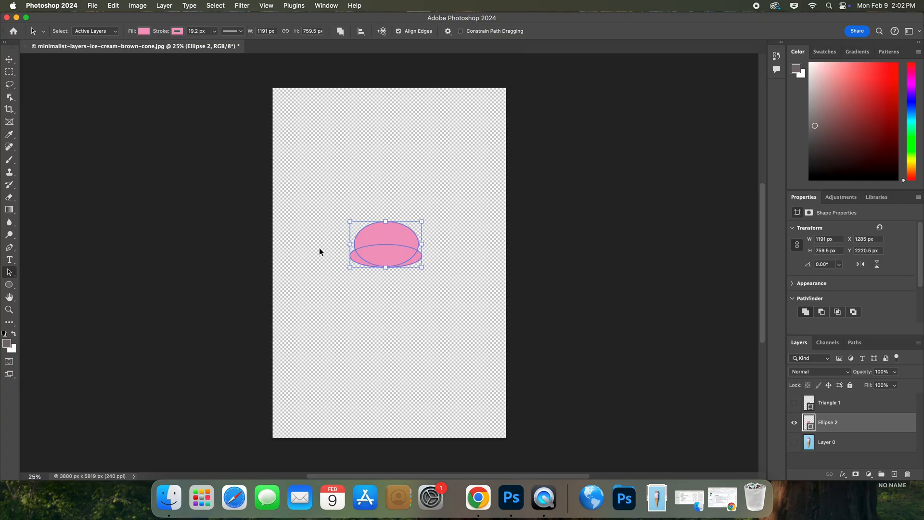
left_click_drag(371, 242, 386, 229)
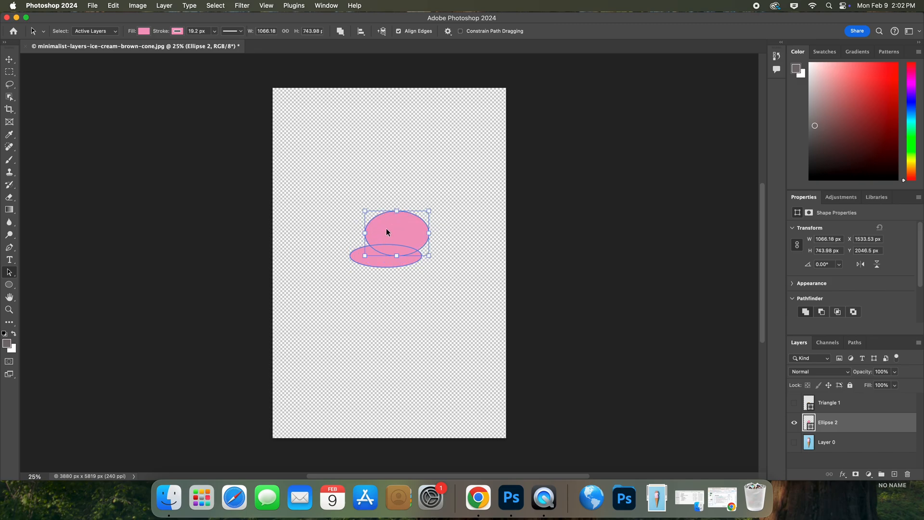
key("super+z")
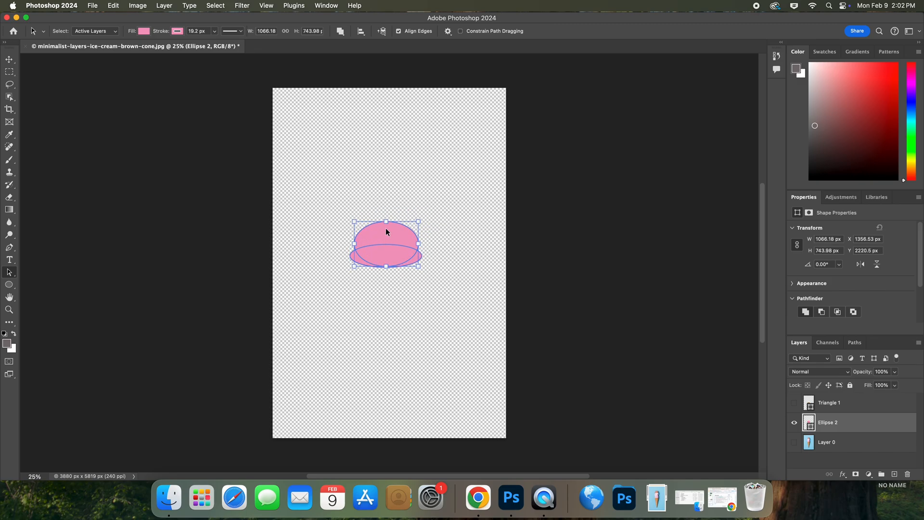
left_click(711, 322)
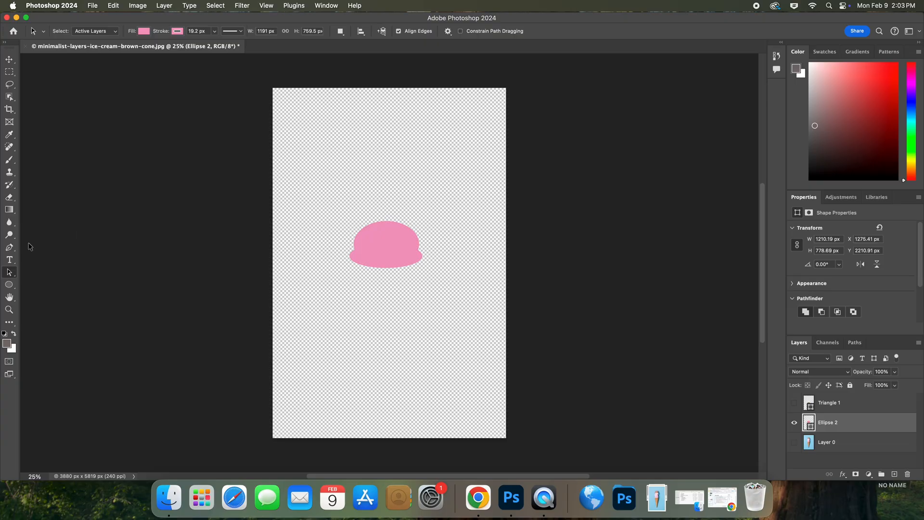
- Select both ellipse paths of the scoop, try intersecting their overlapping areas, and set them back to united shapes
left_click(6, 273)
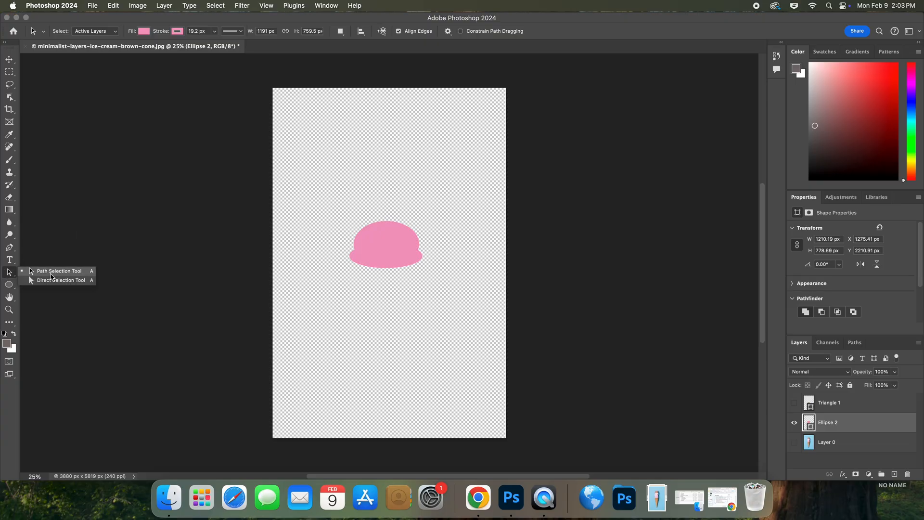
left_click(28, 275)
left_click(355, 261)
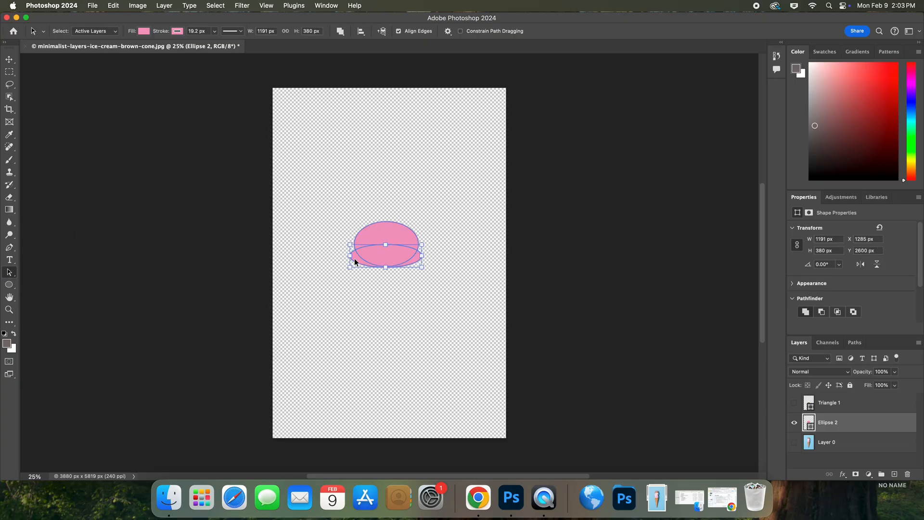
left_click(376, 236, "shift")
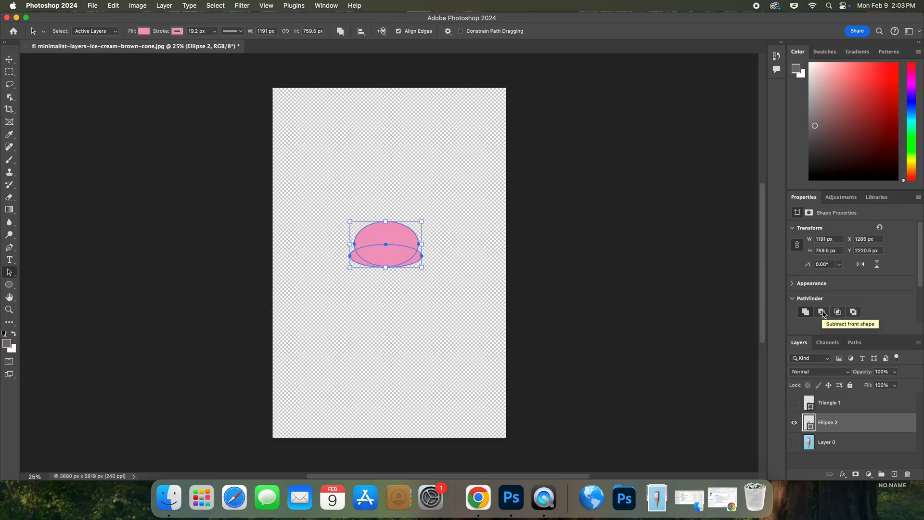
left_click(837, 312)
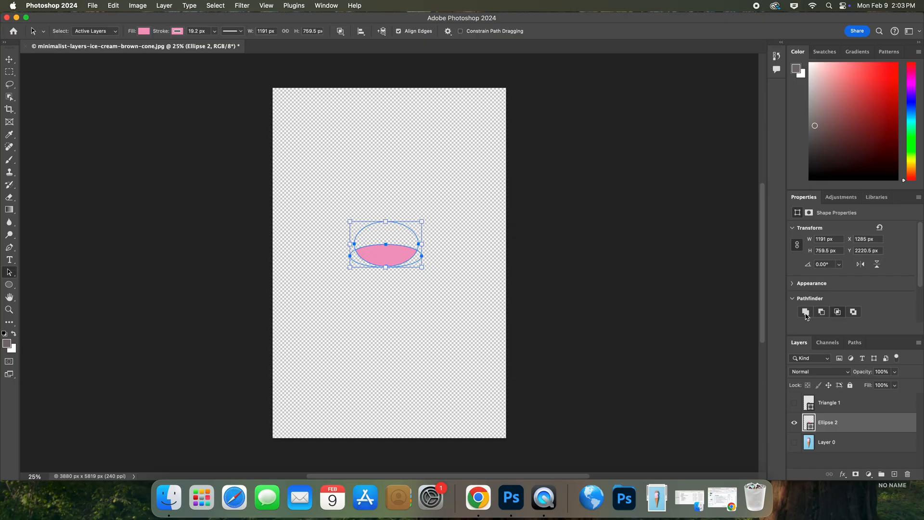
left_click(805, 312)
left_click(805, 312)
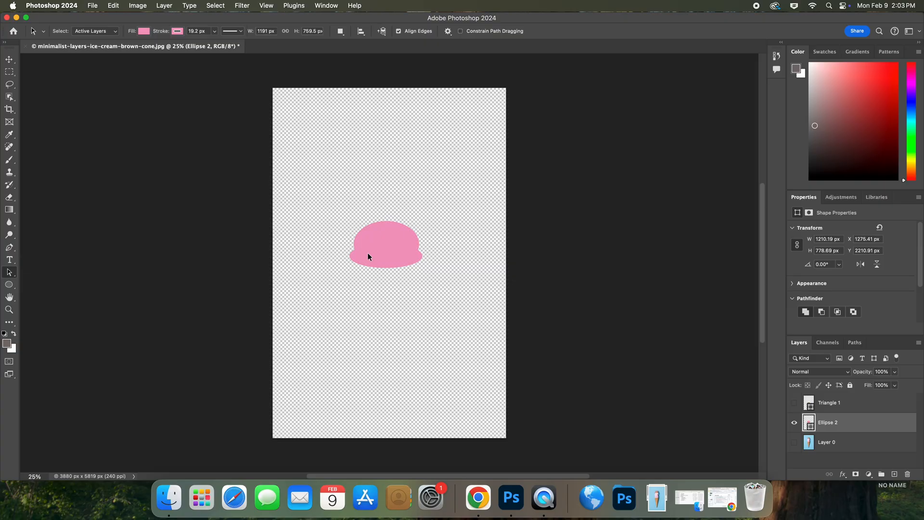
- Show the Layer 0 and Triangle 1 layers, and place Triangle 1 beneath Ellipse 2 so the scoop overlaps the cone
left_click(9, 59)
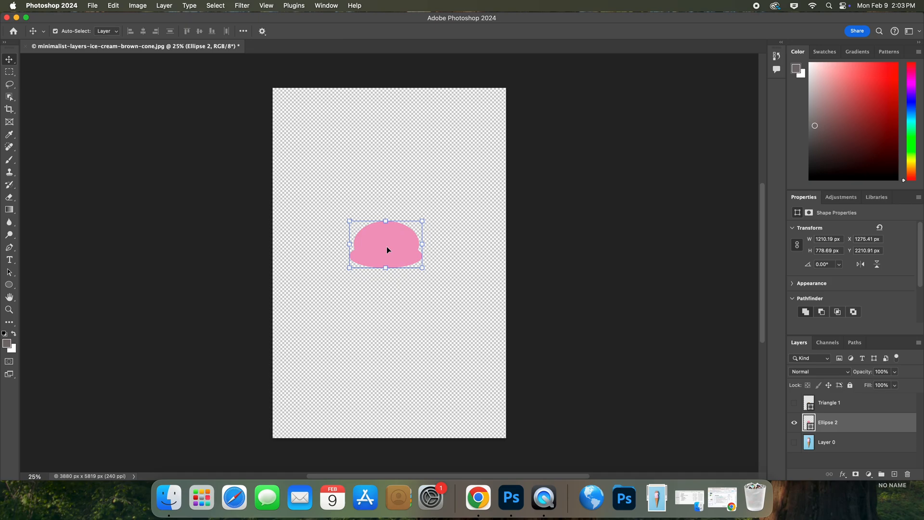
left_click(693, 302)
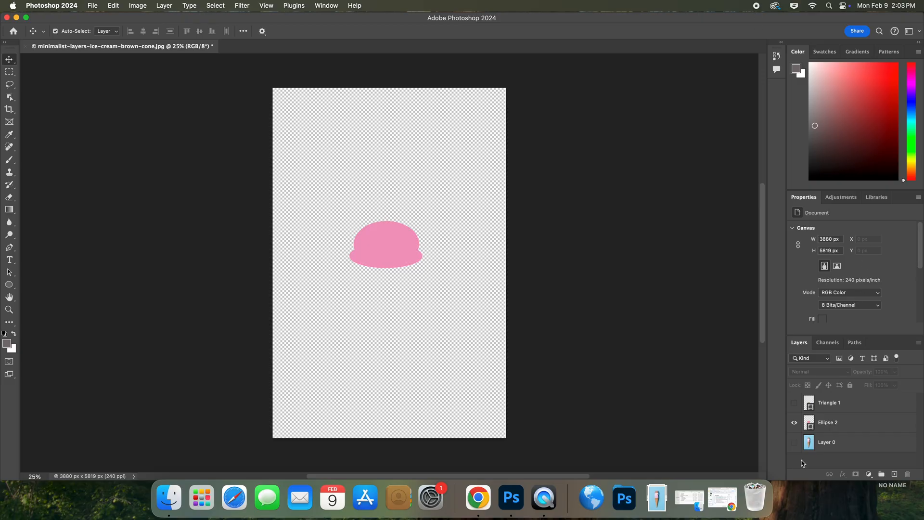
left_click(794, 444)
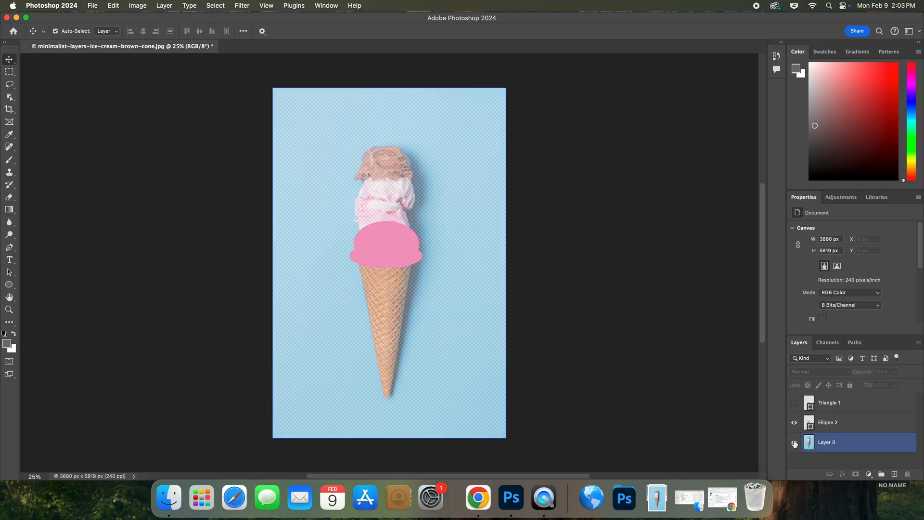
left_click(794, 403)
mouse_move(830, 404)
left_mouse_down()
mouse_move(832, 427)
mouse_move(823, 396)
mouse_move(825, 428)
left_mouse_up()
left_click(725, 393)
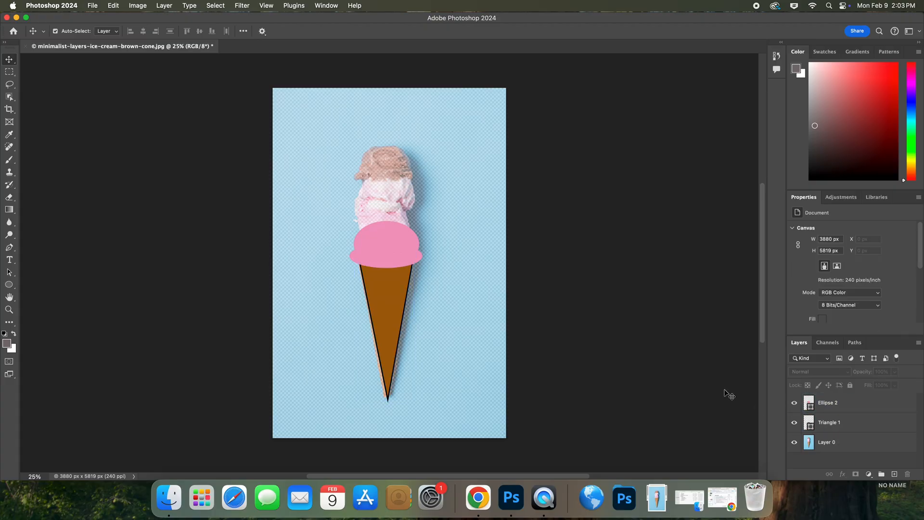